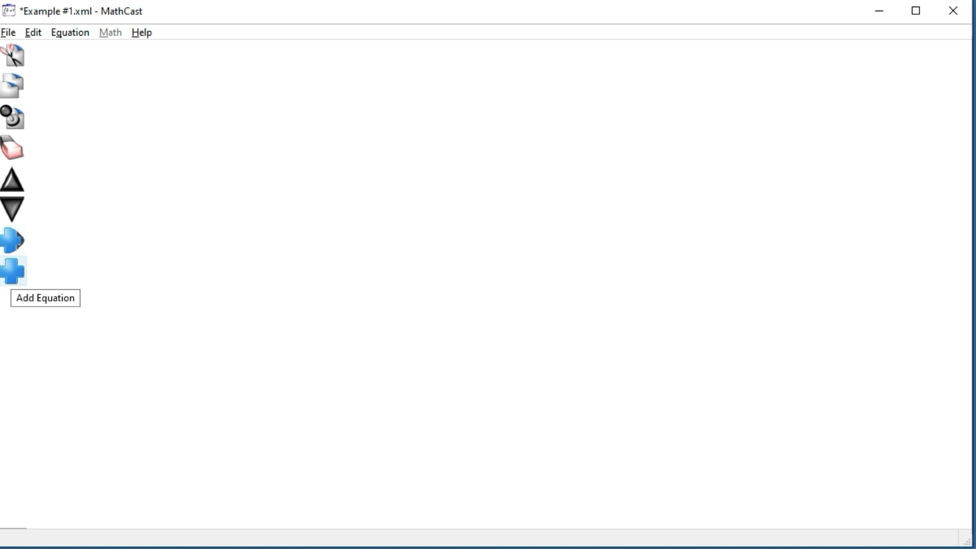
Add a new equation reading E = mc with 2 as a subscript of c.
{"action": "left_click", "coordinate": [12, 270]}
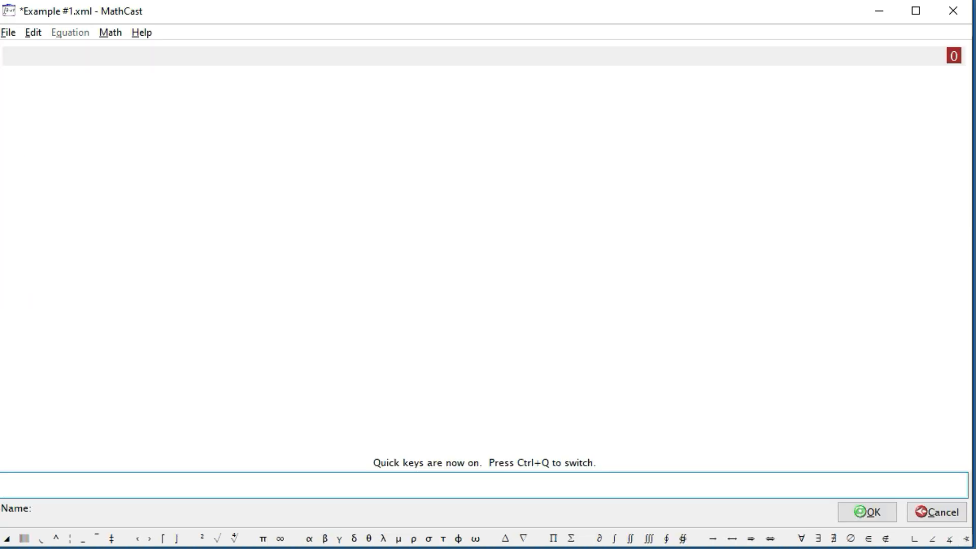
{"action": "type", "text": "E = mc"}
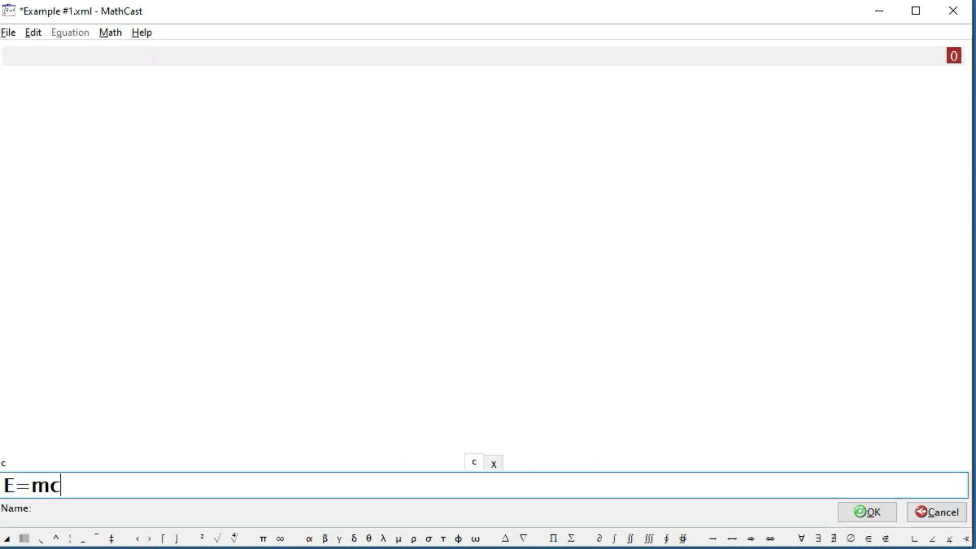
{"action": "type", "text": "2"}
{"action": "key", "text": "Return"}
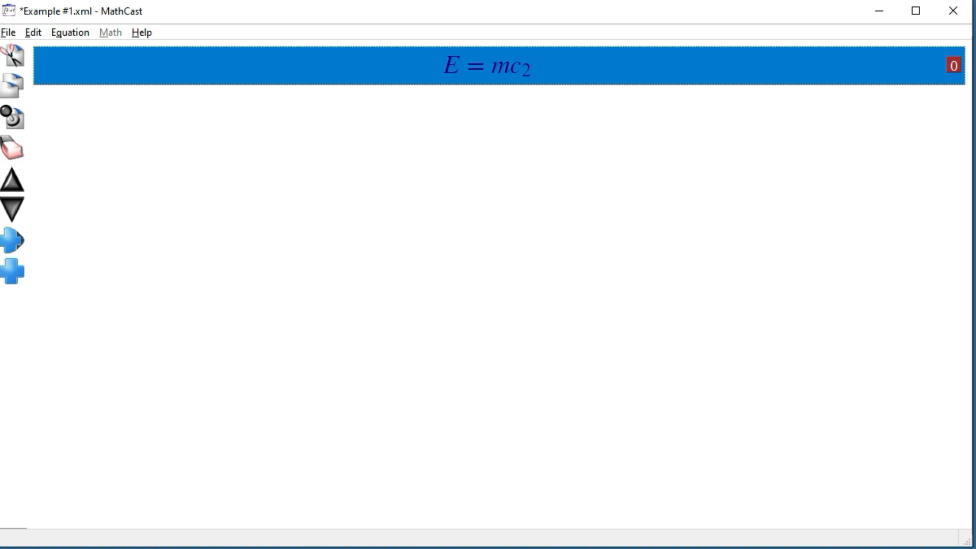
Edit the E = mc equation, replacing the subscript operator before the 2 with the superscript operator ^.
{"action": "double_click", "coordinate": [500, 66]}
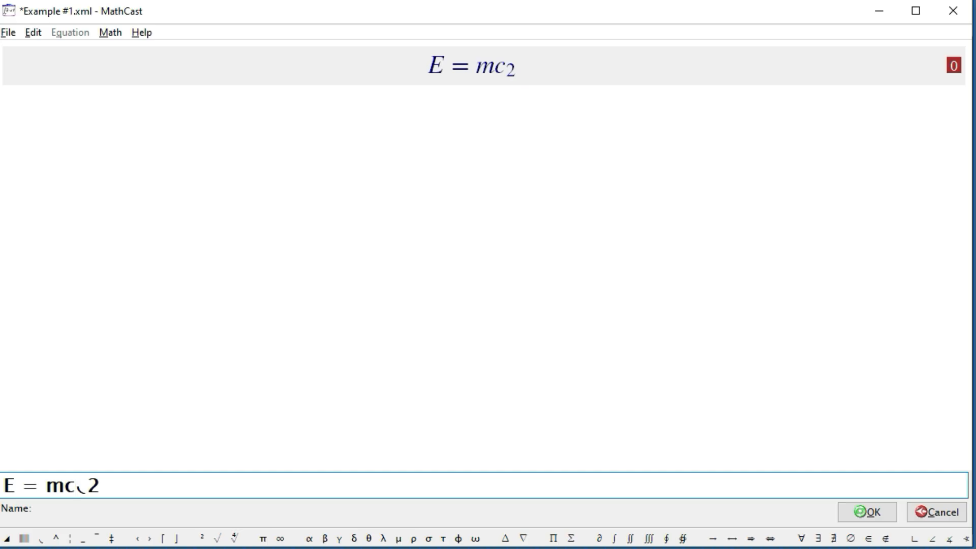
{"action": "key", "text": "Delete"}
{"action": "left_click", "coordinate": [56, 538]}
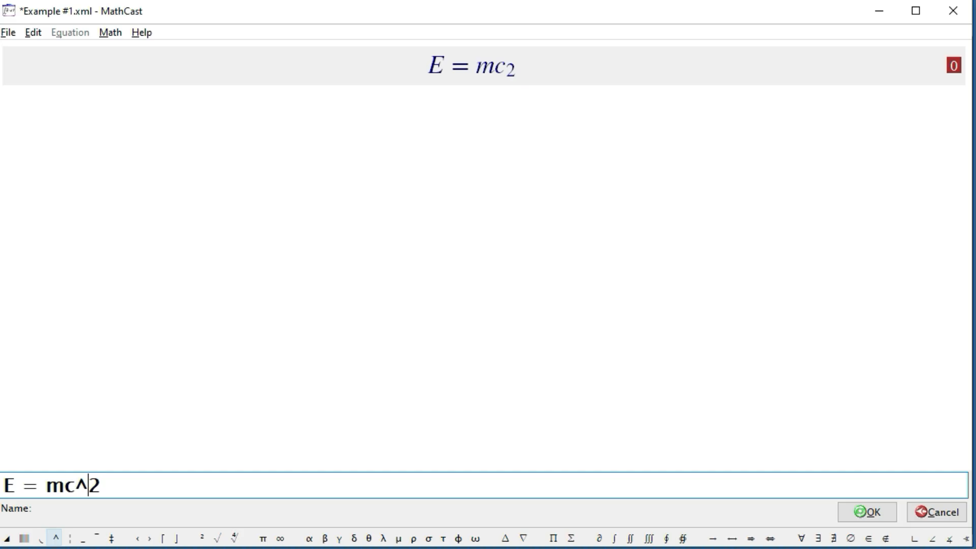
{"action": "key", "text": "Return"}
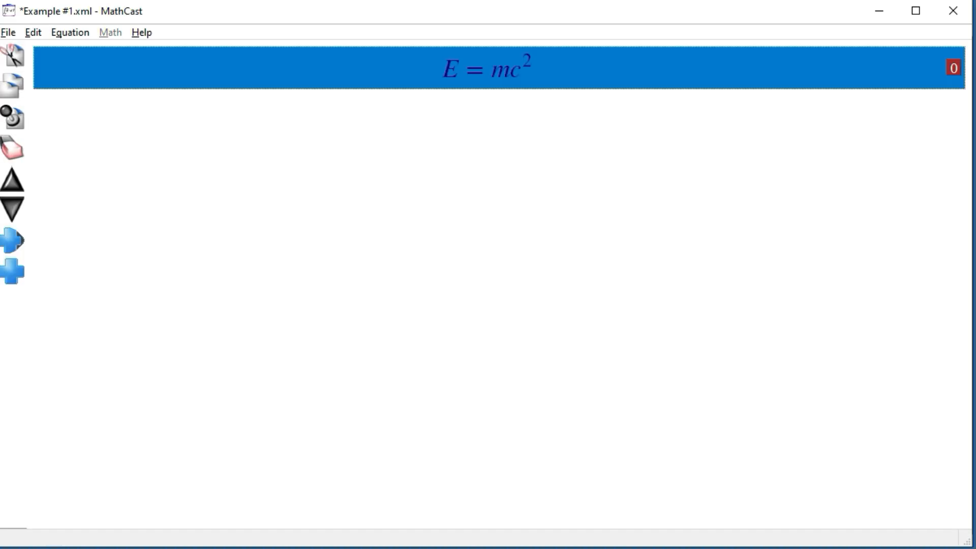
Reopen the E = mc equation and replace its exponent with the ready-made squared symbol ².
{"action": "key", "text": "Return"}
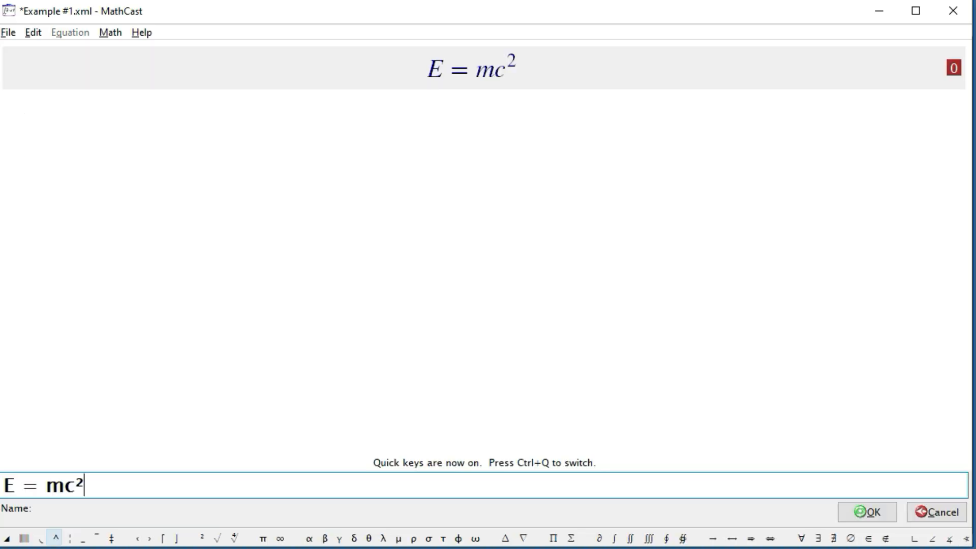
{"action": "key", "text": "BackSpace"}
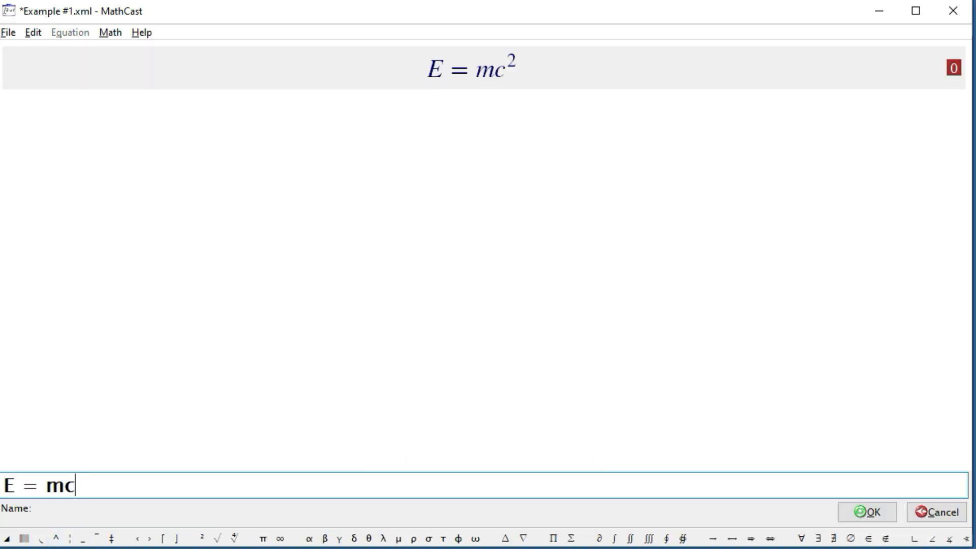
{"action": "left_click", "coordinate": [200, 537]}
{"action": "key", "text": "Return"}
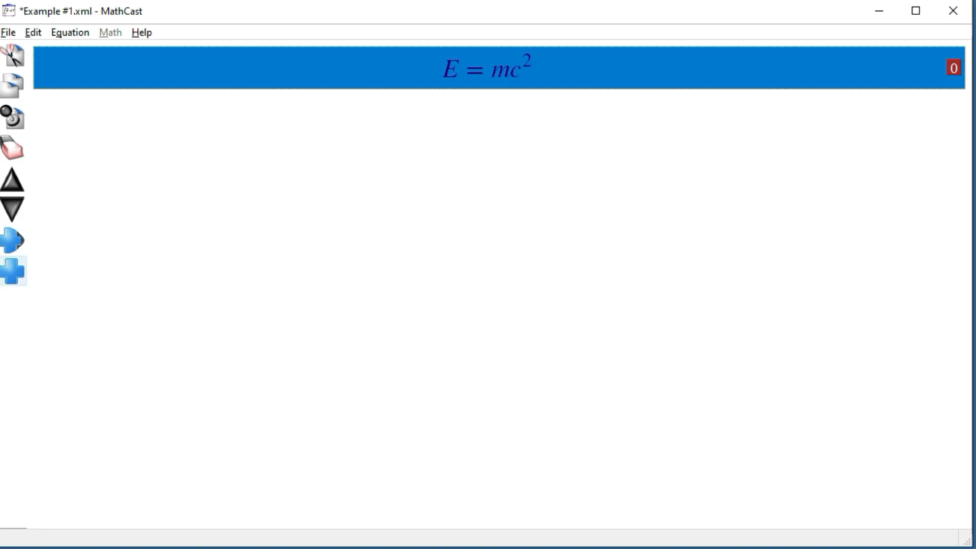
Add a second equation, F = ma, below the first one.
{"action": "left_click", "coordinate": [13, 270]}
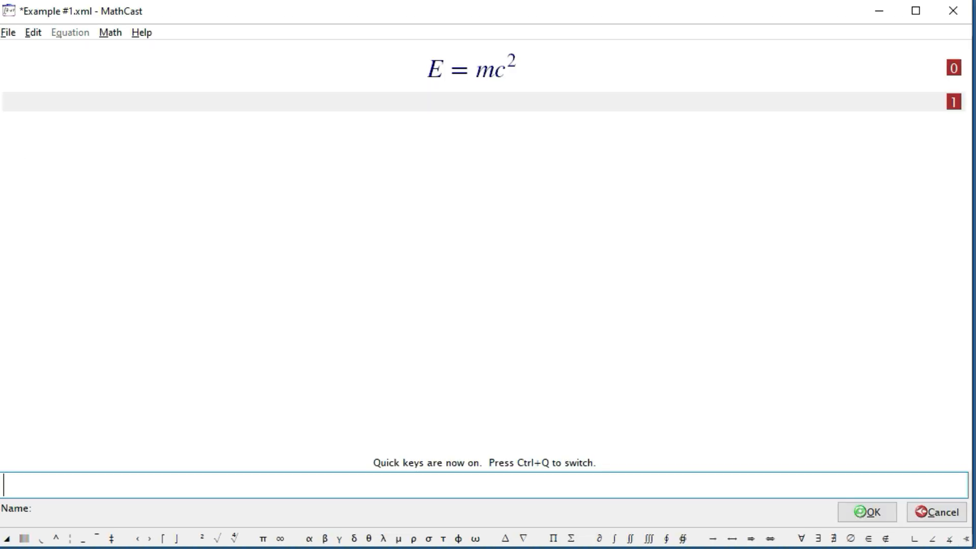
{"action": "type", "text": "F = m"}
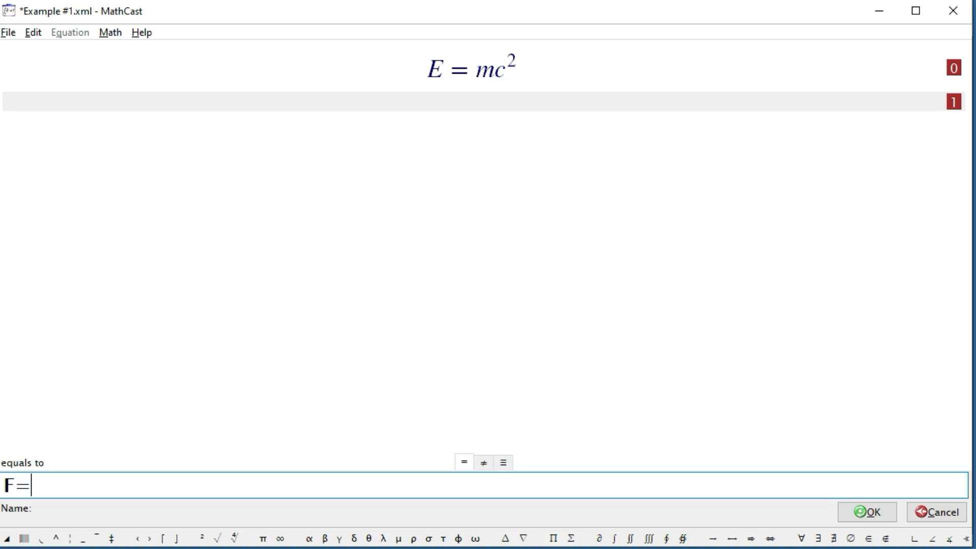
{"action": "type", "text": "a"}
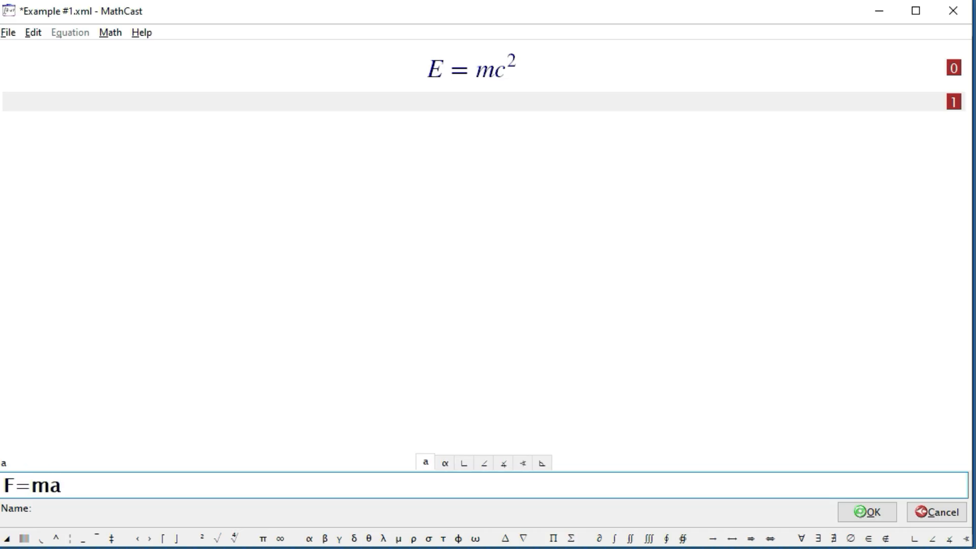
{"action": "key", "text": "Return"}
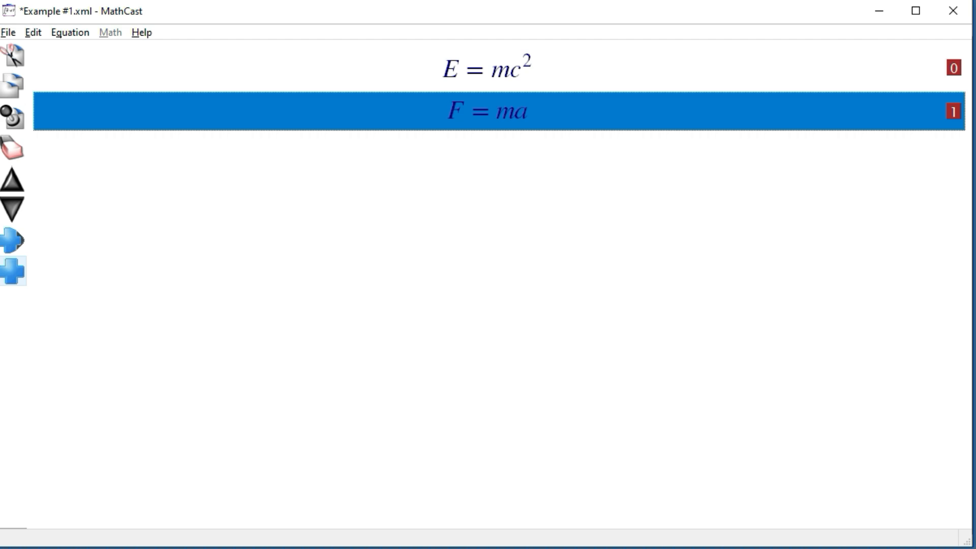
{"action": "double_click", "coordinate": [487, 110]}
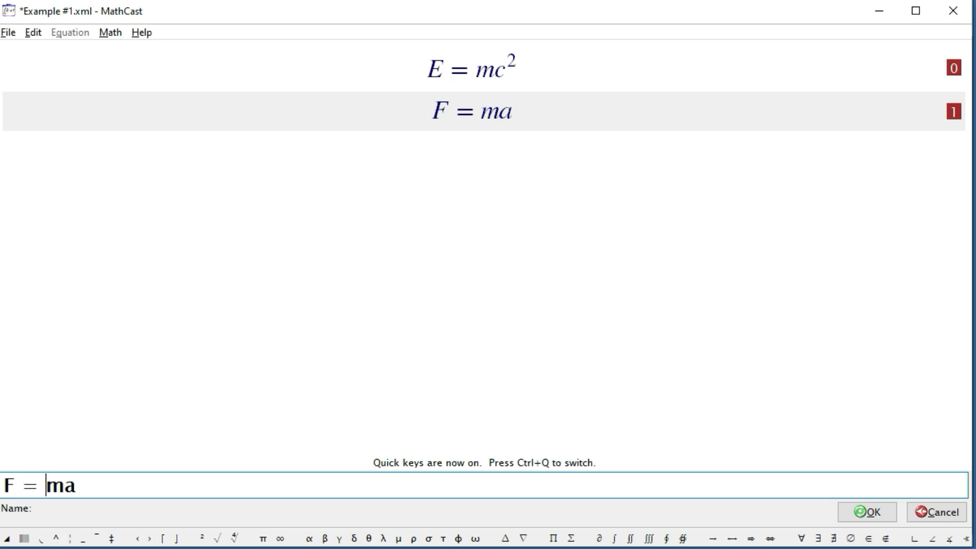
{"action": "key", "text": "Return"}
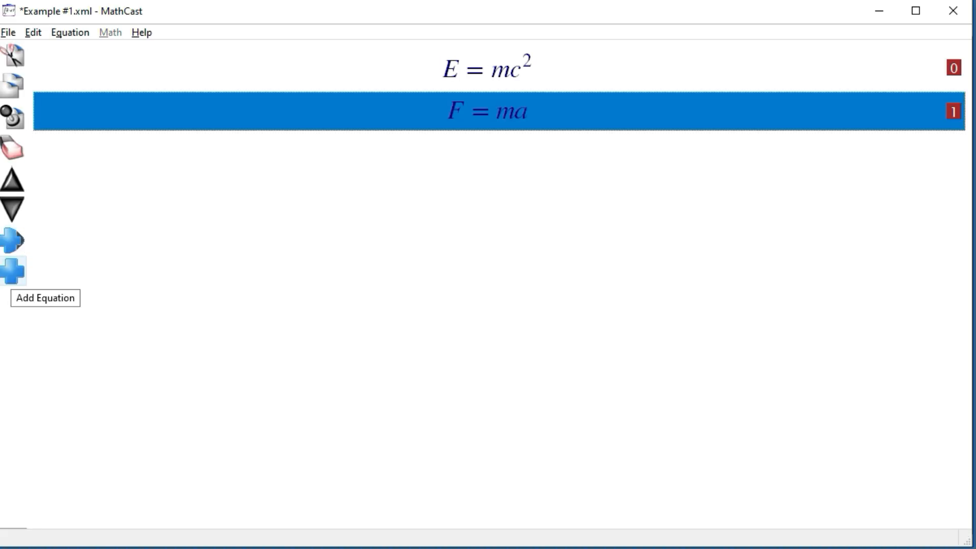
Insert the equation eiπ=-1 before F = ma and move it down one position in the list.
{"action": "left_click", "coordinate": [12, 240]}
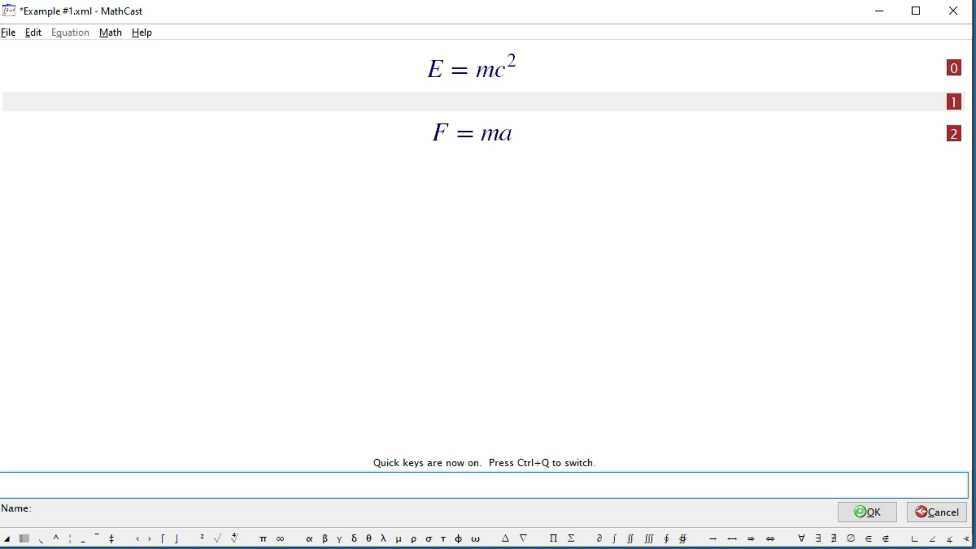
{"action": "type", "text": "ei"}
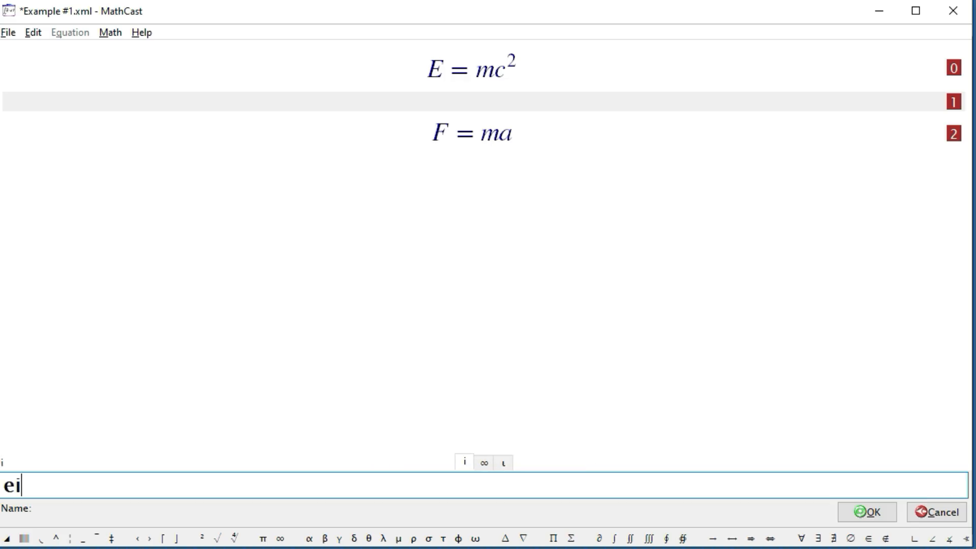
{"action": "left_click", "coordinate": [263, 539]}
{"action": "type", "text": "=-1"}
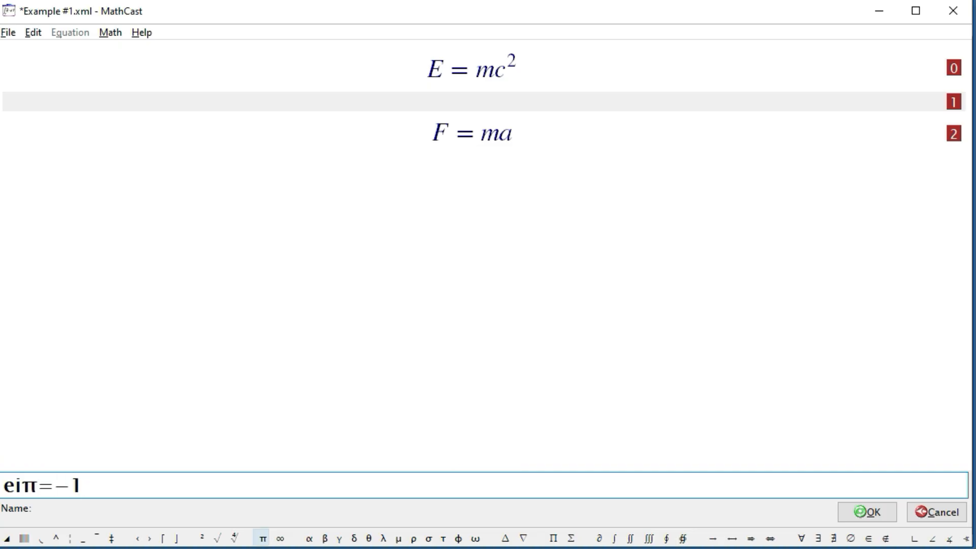
{"action": "key", "text": "Return"}
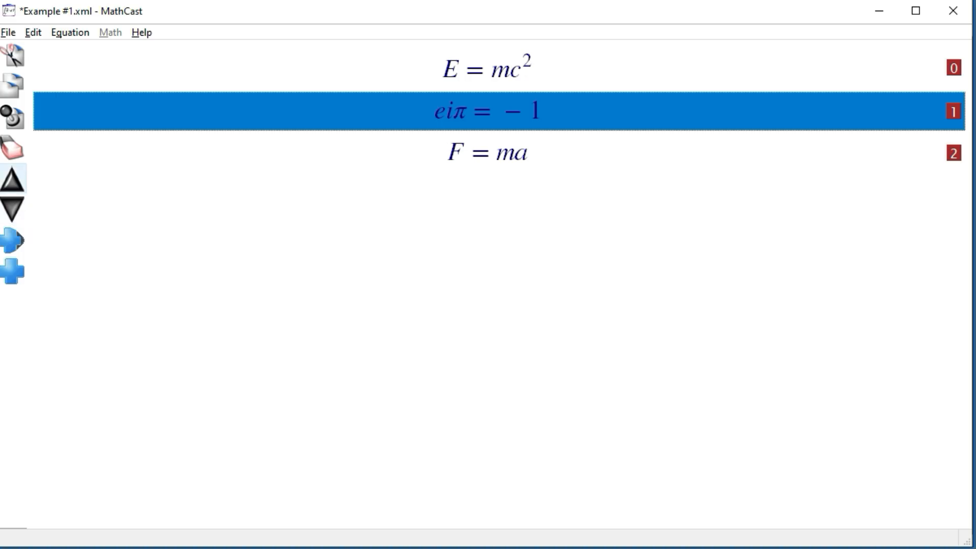
{"action": "left_click", "coordinate": [13, 213]}
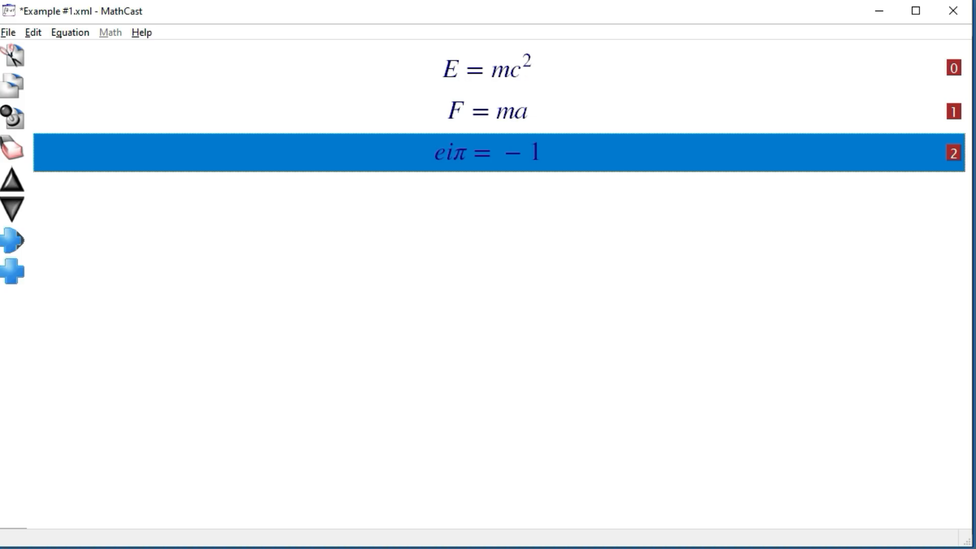
Edit the eiπ = -1 equation by placing the superscript operator ^ directly after e.
{"action": "key", "text": "Return"}
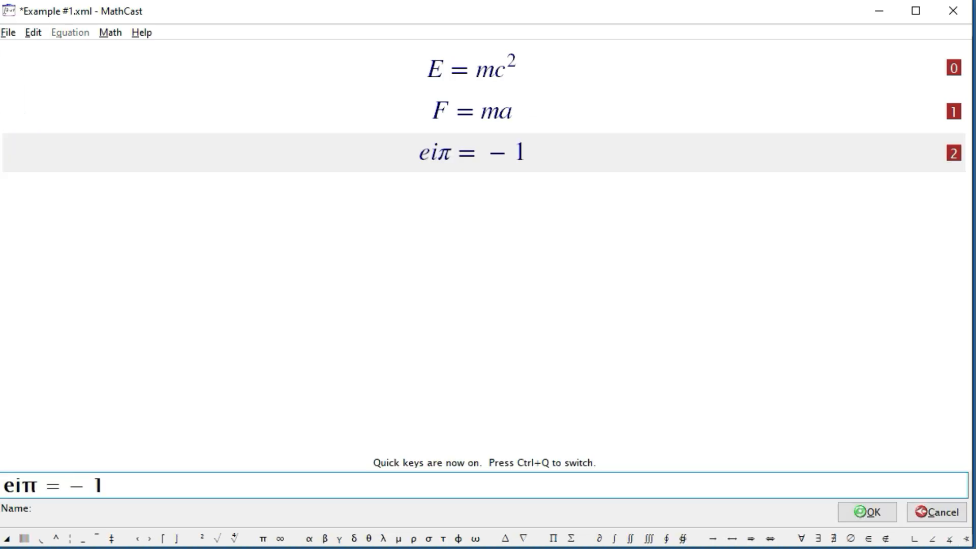
{"action": "left_click", "coordinate": [15, 485]}
{"action": "left_click", "coordinate": [56, 538]}
{"action": "key", "text": "Return"}
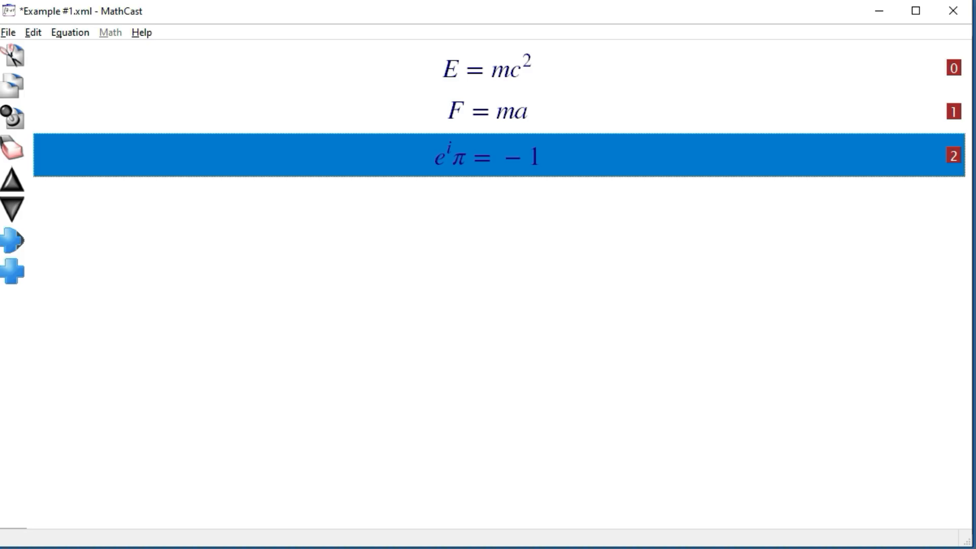
Enclose i π in grouping brackets so that the whole term is the exponent of e.
{"action": "key", "text": "Return"}
{"action": "left_click", "coordinate": [136, 537]}
{"action": "left_click", "coordinate": [65, 485]}
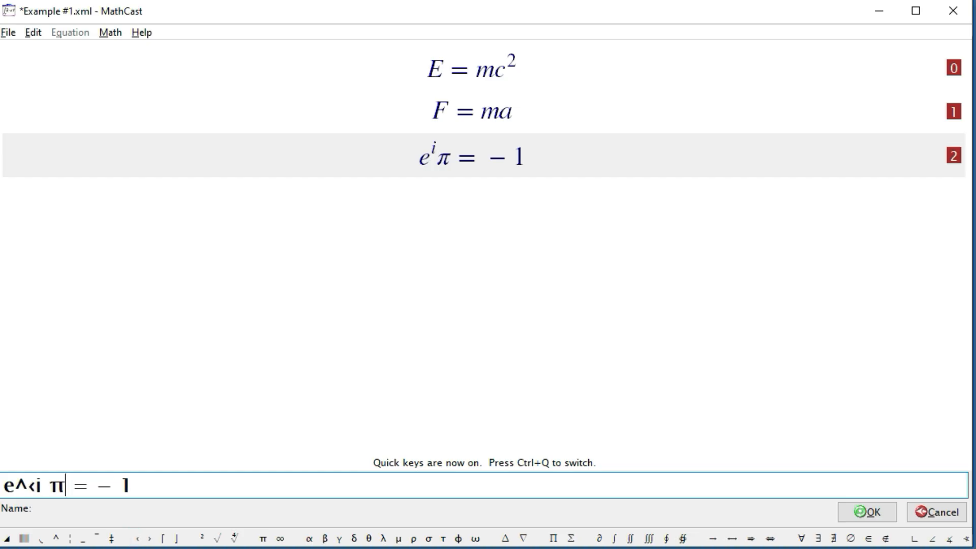
{"action": "left_click", "coordinate": [148, 538]}
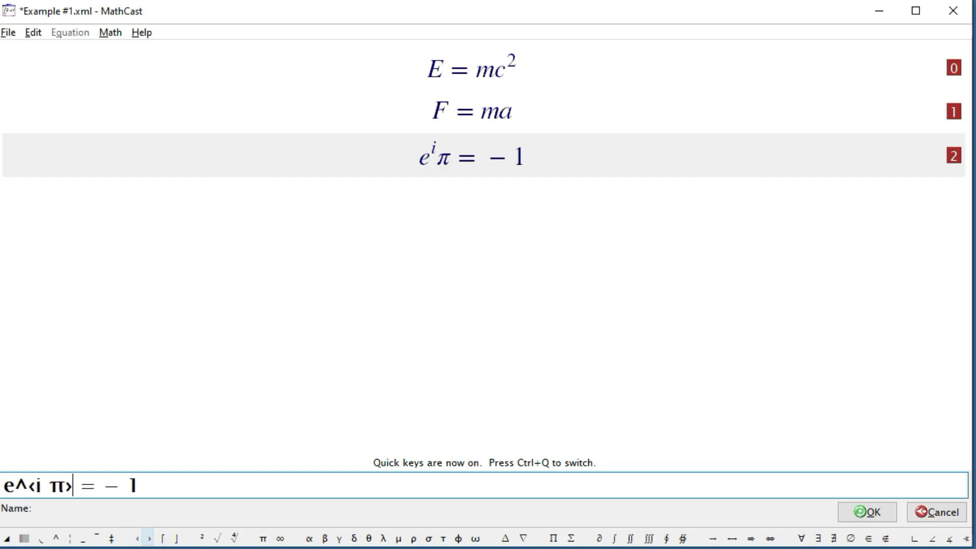
{"action": "key", "text": "Return"}
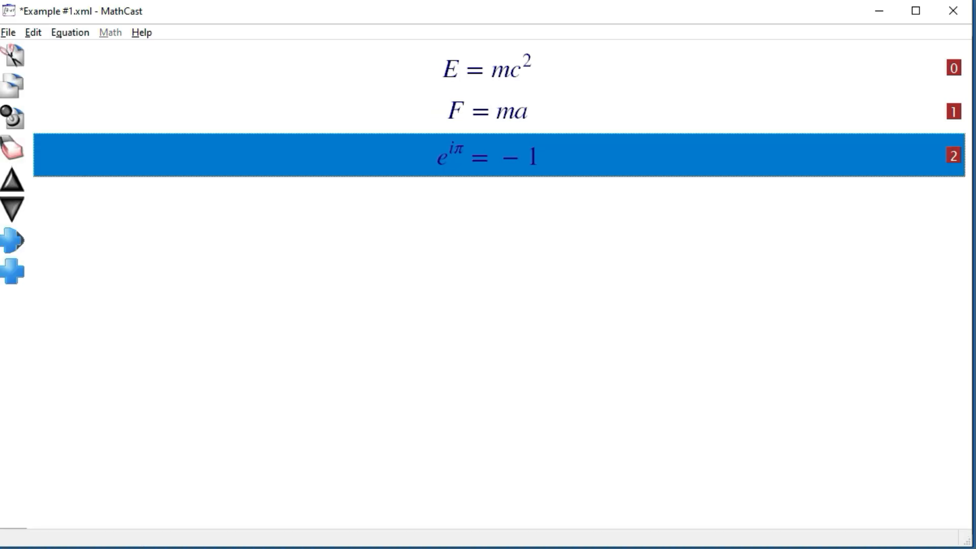
Insert a new equation before F = ma and enter E=10kg×3.0, using the arithmetic cross sign for multiplication.
{"action": "left_click", "coordinate": [487, 111]}
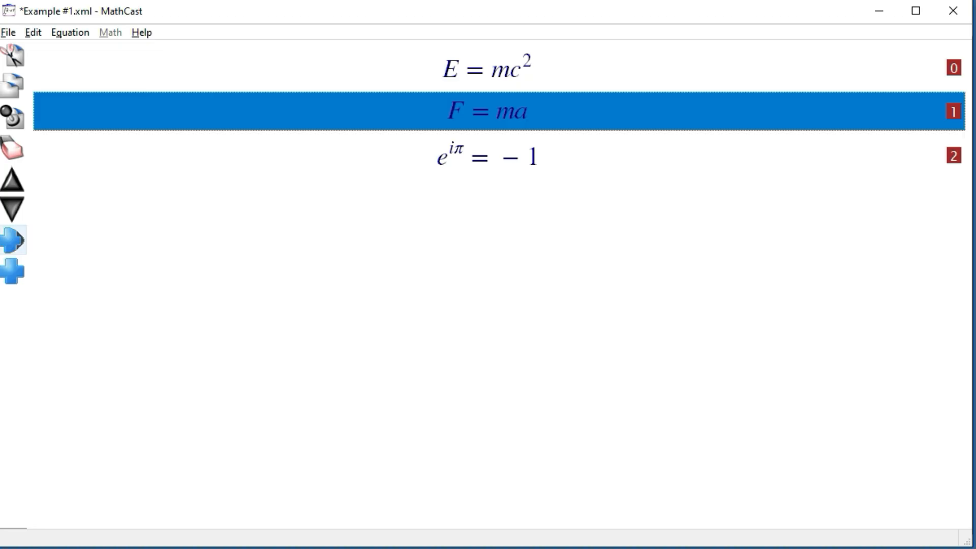
{"action": "left_click", "coordinate": [13, 240]}
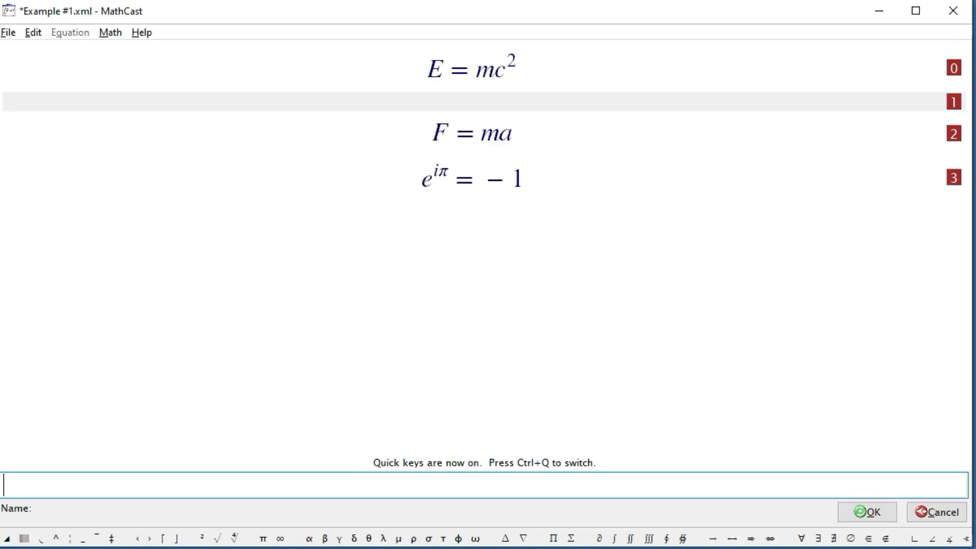
{"action": "type", "text": "E"}
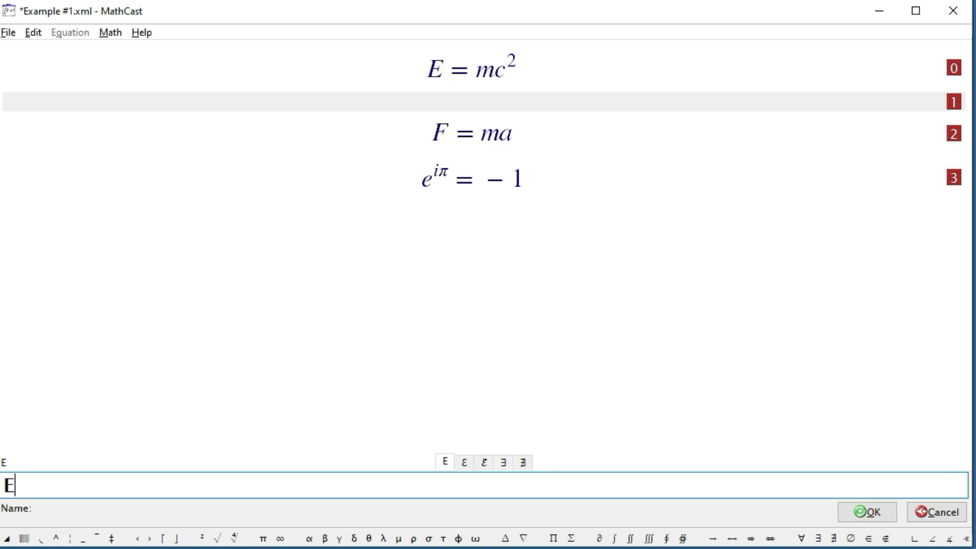
{"action": "type", "text": "="}
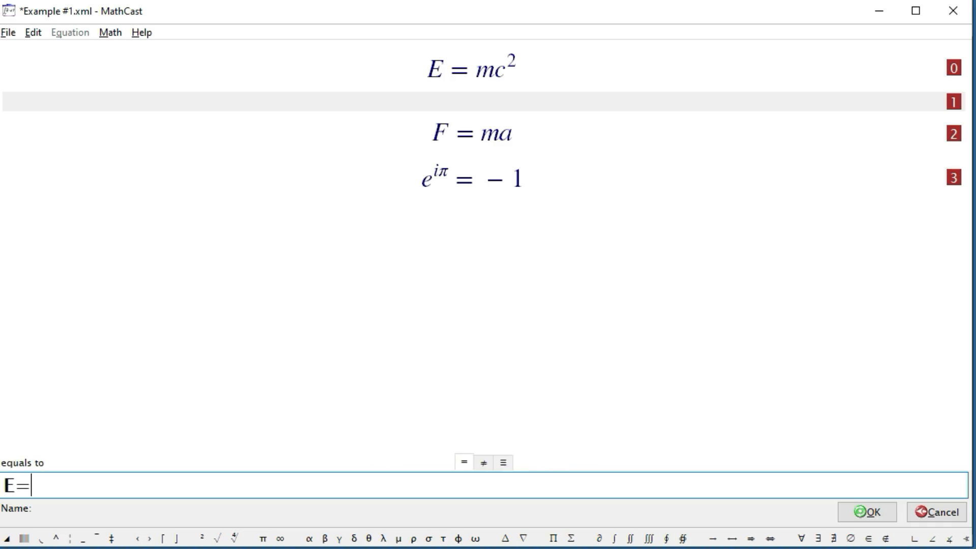
{"action": "type", "text": "10kg"}
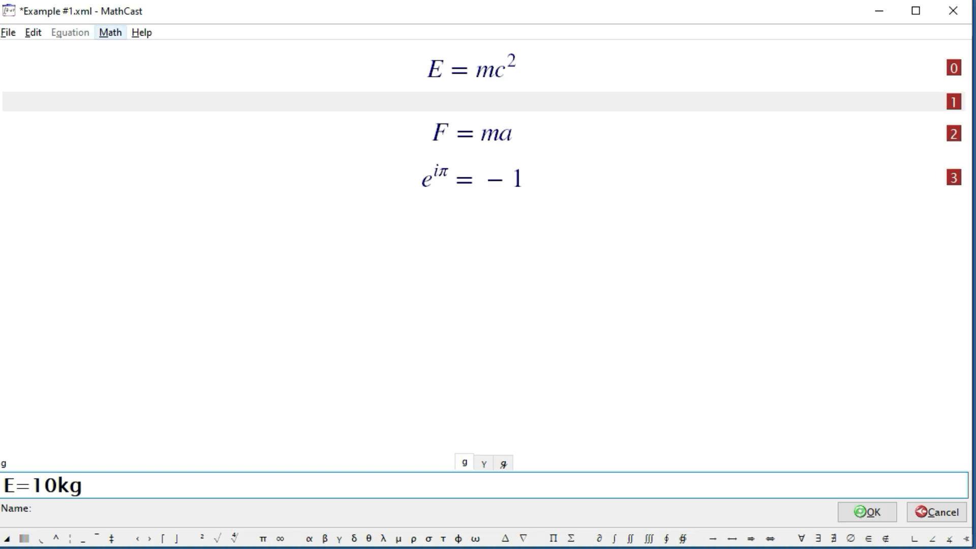
{"action": "left_click", "coordinate": [110, 32]}
{"action": "mouse_move", "coordinate": [153, 52]}
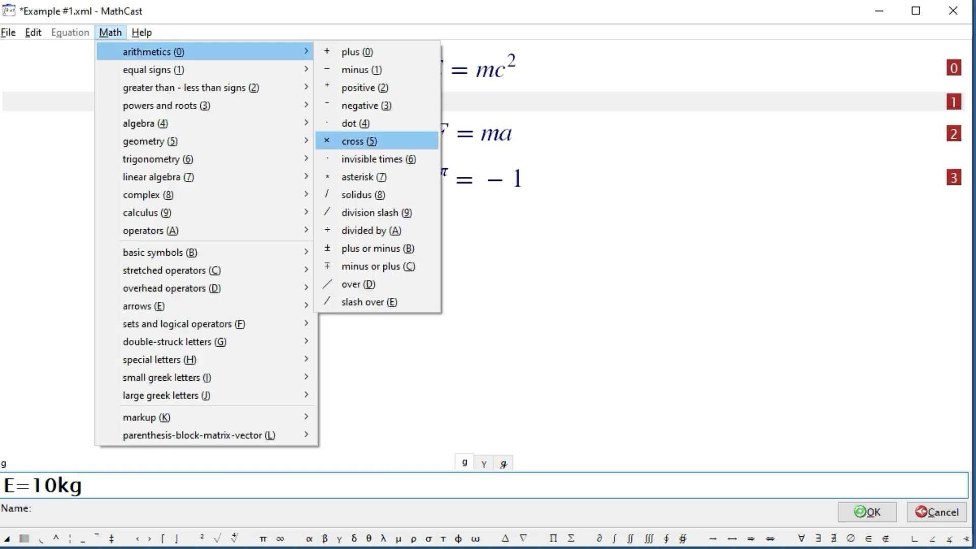
{"action": "key", "text": "Return"}
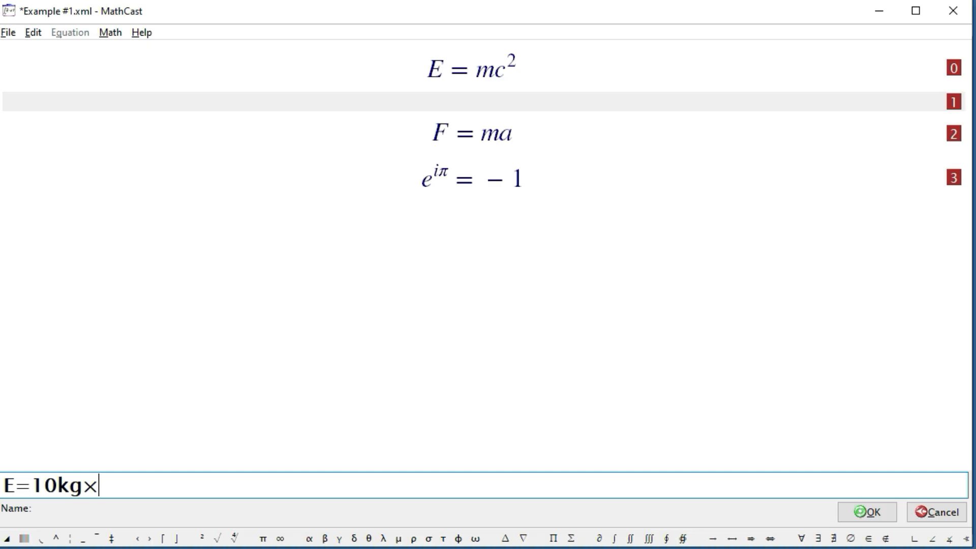
{"action": "type", "text": "3.0"}
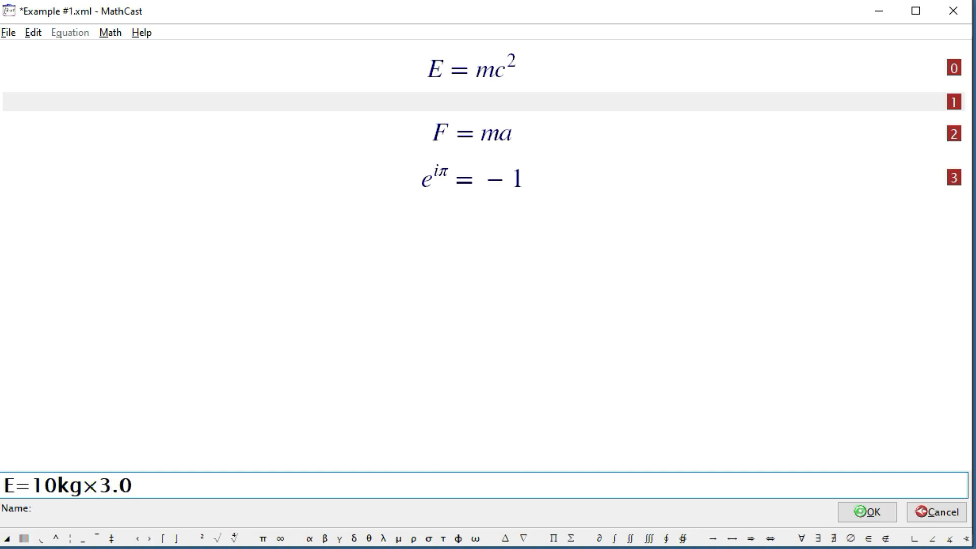
Append ×10 to E=10kg×3.0, using the arithmetic cross sign for the multiplication.
{"action": "key", "text": "alt+m"}
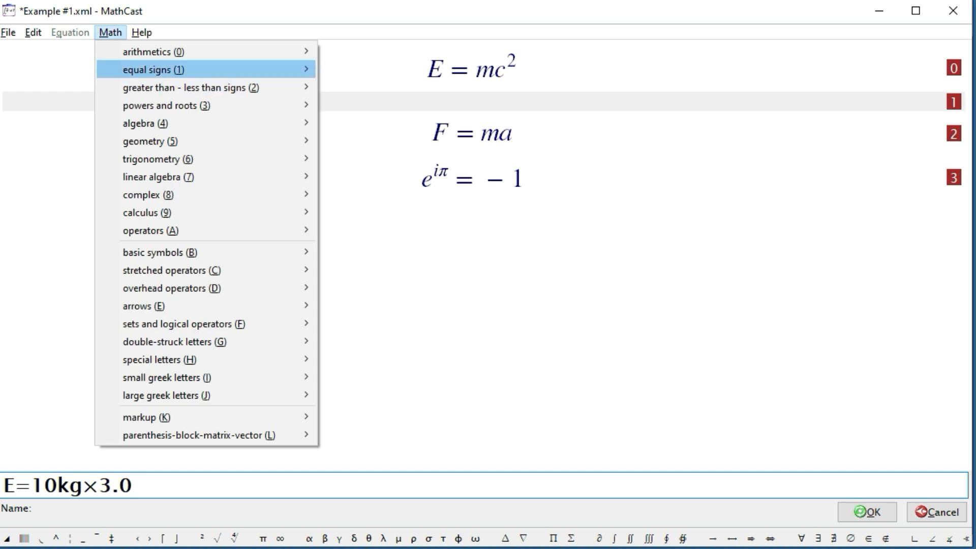
{"action": "key", "text": "Right"}
{"action": "key", "text": "Down"}
{"action": "key", "text": "Down"}
{"action": "key", "text": "Down"}
{"action": "key", "text": "Down"}
{"action": "key", "text": "Down"}
{"action": "key", "text": "Down"}
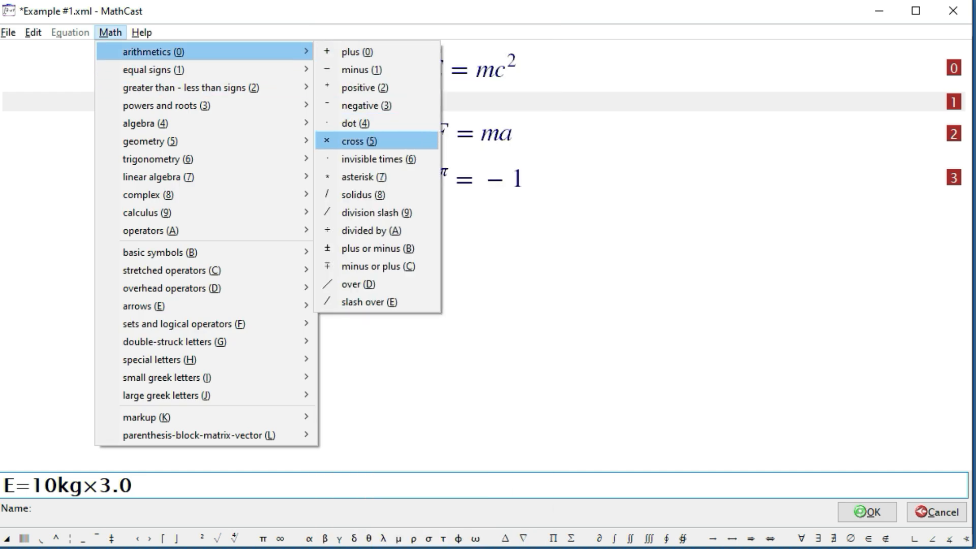
{"action": "key", "text": "Return"}
{"action": "type", "text": "10"}
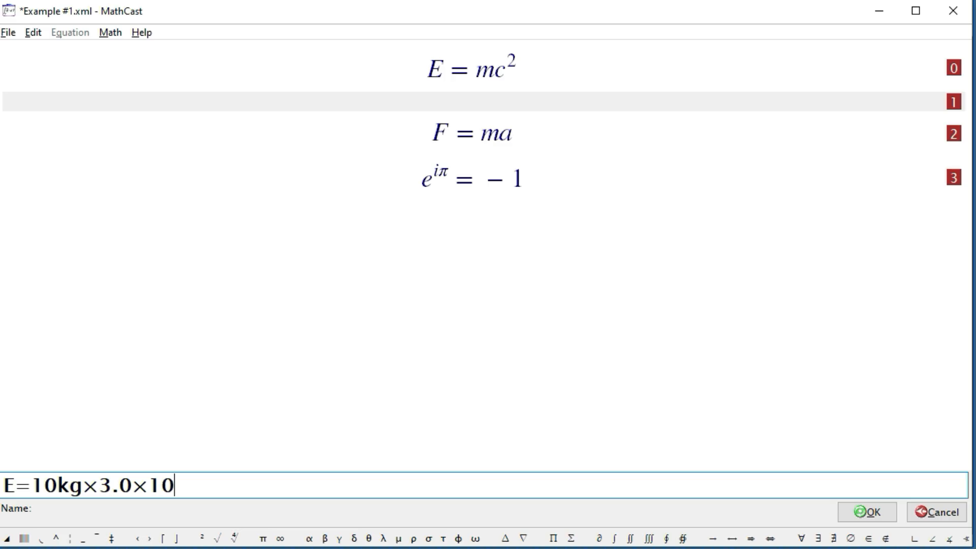
Complete the equation with 8ms-1 followed by the squared symbol ², and accept it.
{"action": "type", "text": "8ms"}
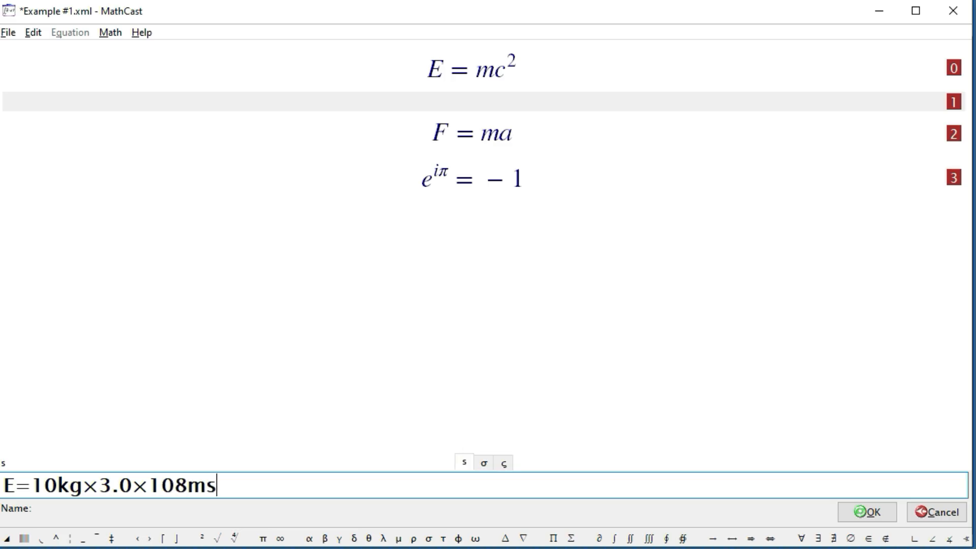
{"action": "type", "text": "-1"}
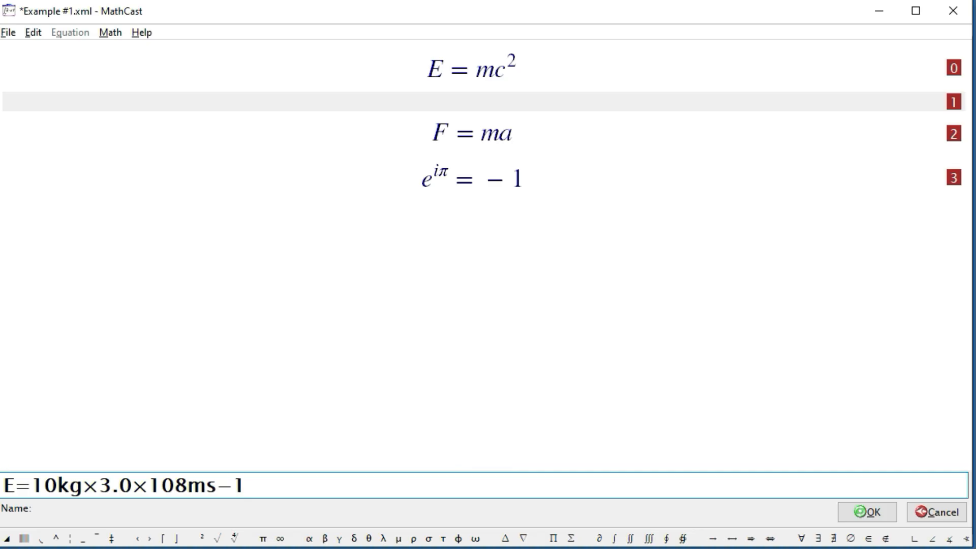
{"action": "left_click", "coordinate": [202, 537]}
{"action": "key", "text": "Return"}
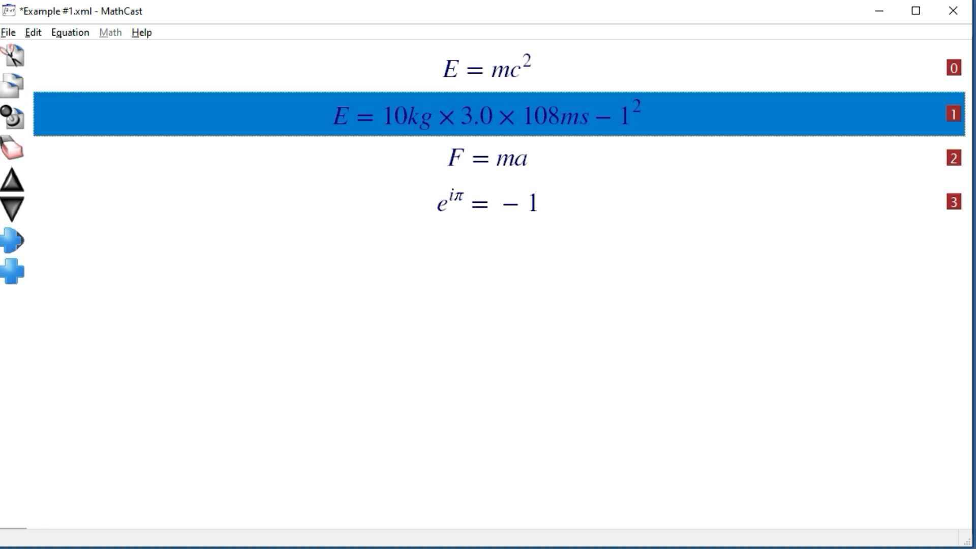
Edit the new equation to enclose the units kg and ms in double quotation marks as upright text, and accept it.
{"action": "key", "text": "Return"}
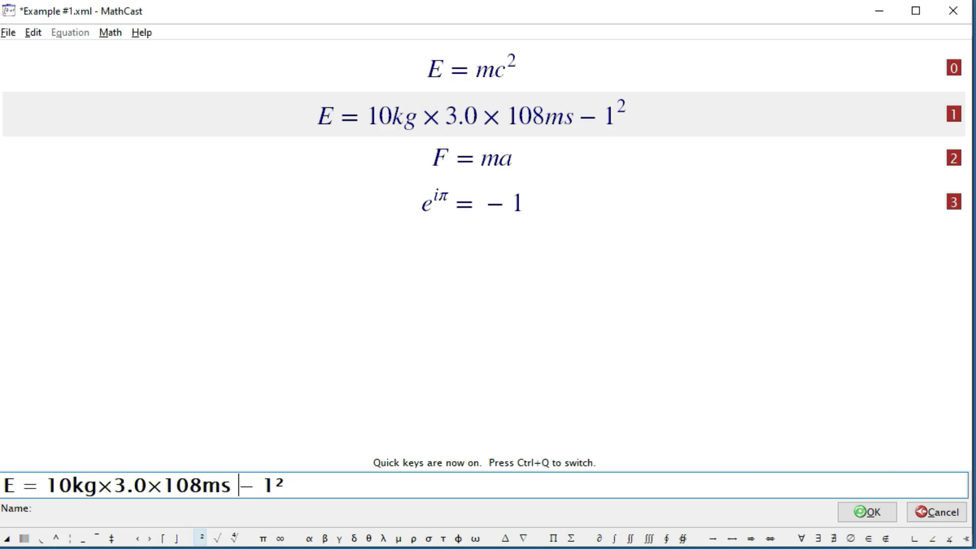
{"action": "left_click", "coordinate": [72, 485]}
{"action": "type", "text": "\""}
{"action": "key", "text": "Right"}
{"action": "key", "text": "Right"}
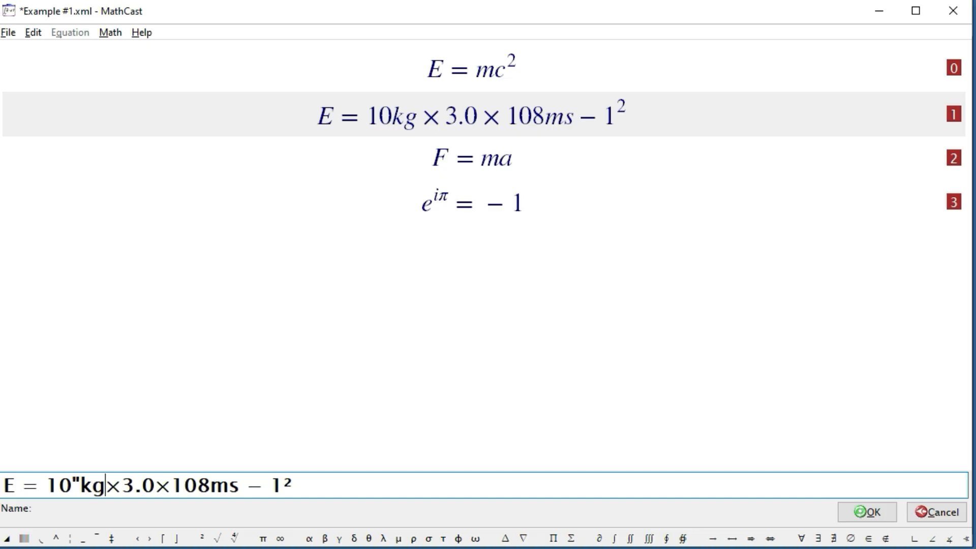
{"action": "type", "text": "\""}
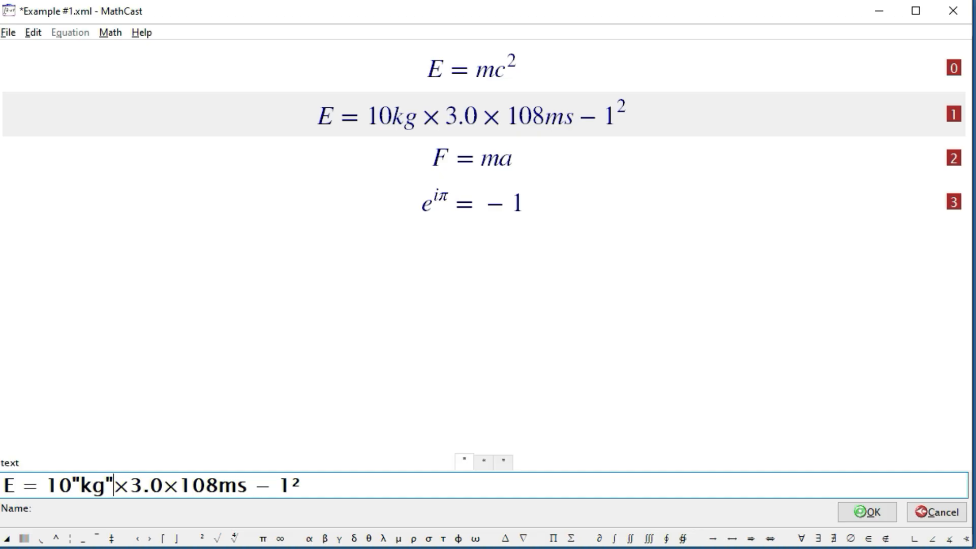
{"action": "left_click", "coordinate": [218, 486]}
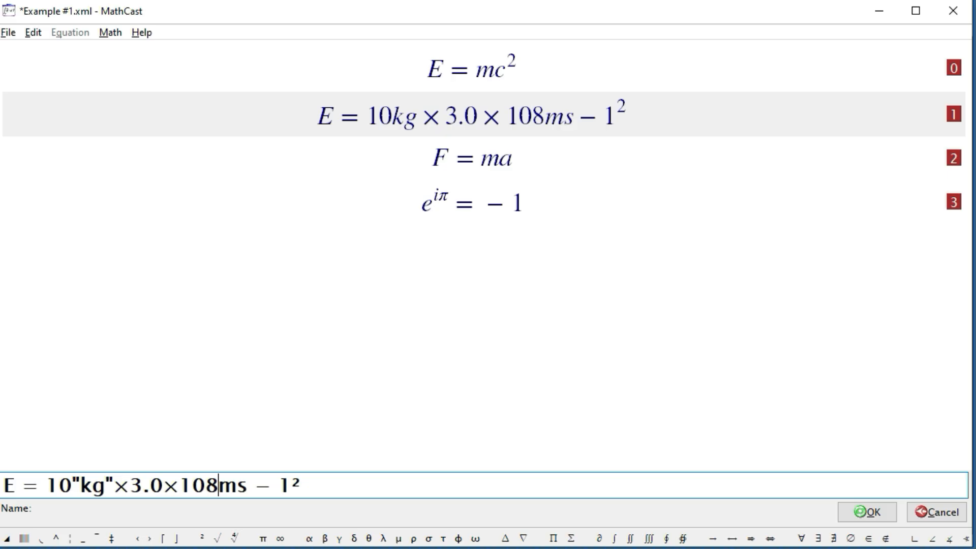
{"action": "type", "text": "\""}
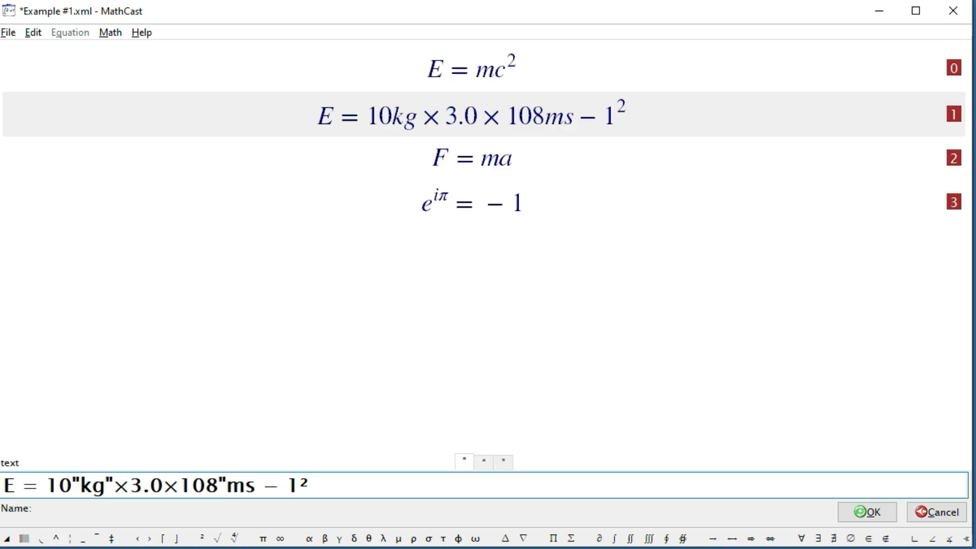
{"action": "left_click", "coordinate": [256, 485]}
{"action": "type", "text": "\""}
{"action": "key", "text": "Return"}
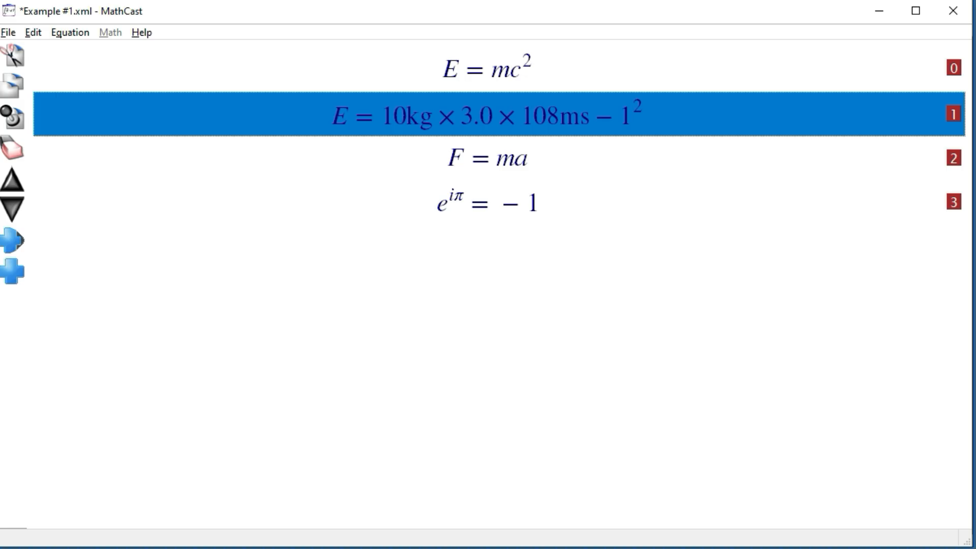
Reopen the equation and insert space symbols before kg, before m and between m and s inside the quoted text.
{"action": "key", "text": "Return"}
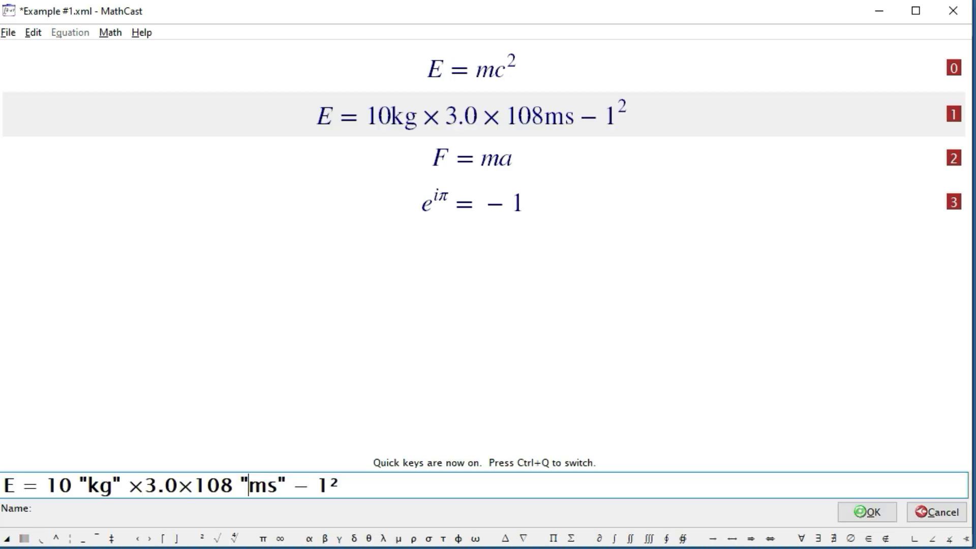
{"action": "left_click", "coordinate": [87, 486]}
{"action": "left_click", "coordinate": [24, 538]}
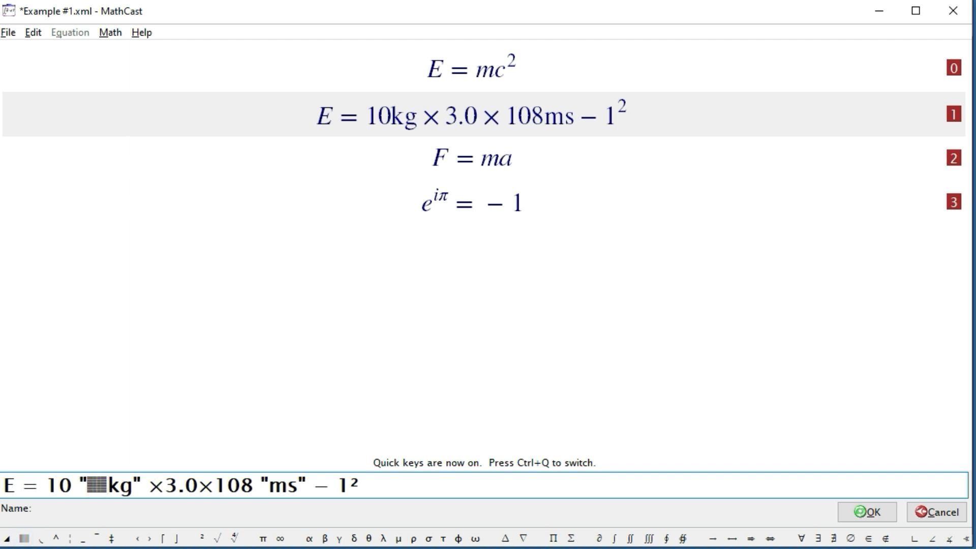
{"action": "left_click", "coordinate": [269, 485]}
{"action": "left_click", "coordinate": [23, 538]}
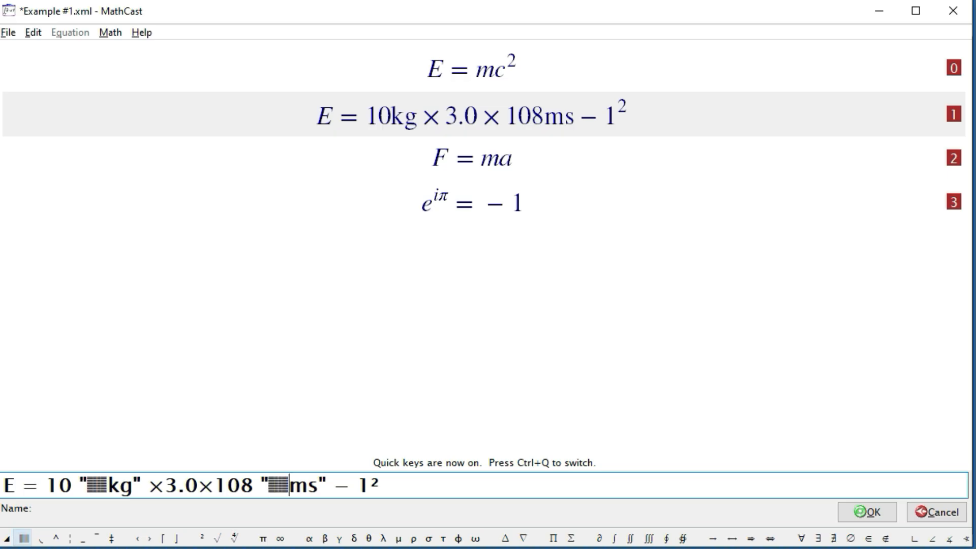
{"action": "left_click", "coordinate": [308, 486]}
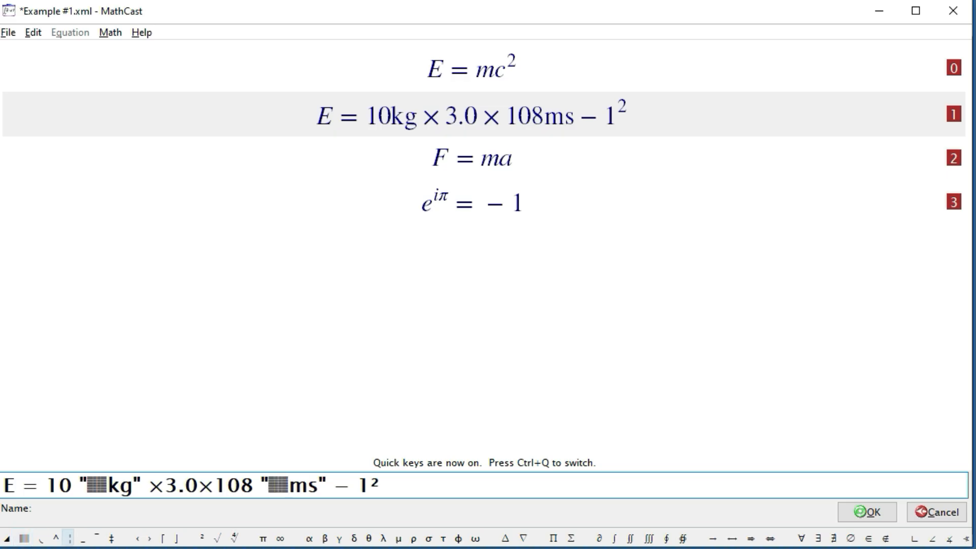
{"action": "left_click", "coordinate": [24, 537]}
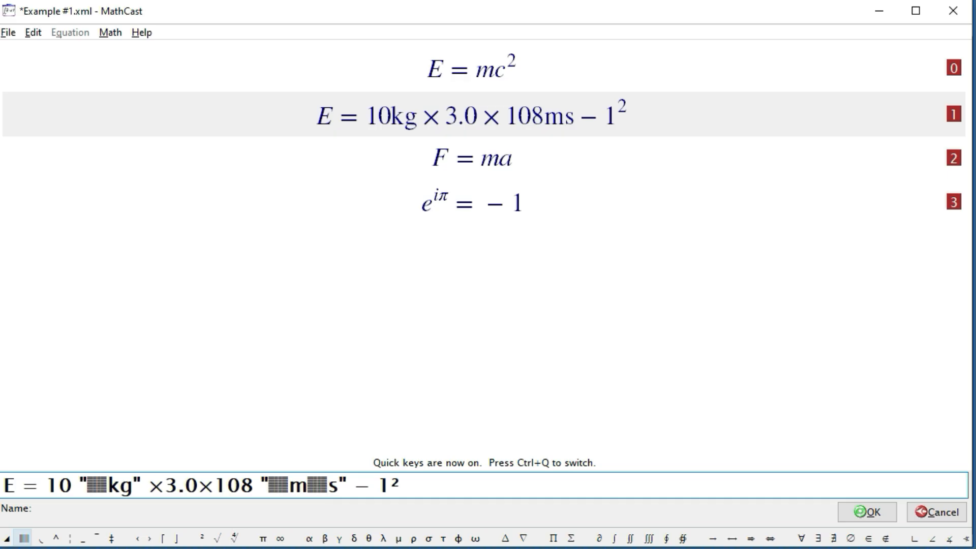
{"action": "key", "text": "Return"}
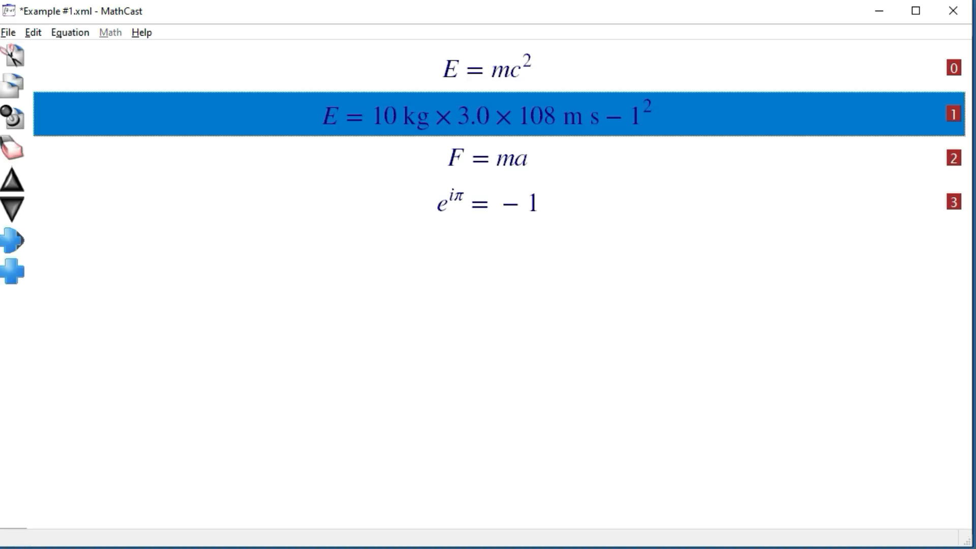
Make 8 the exponent of 10 and the grouped term ‹−1› the exponent of the m s unit with the superscript operator.
{"action": "key", "text": "Return"}
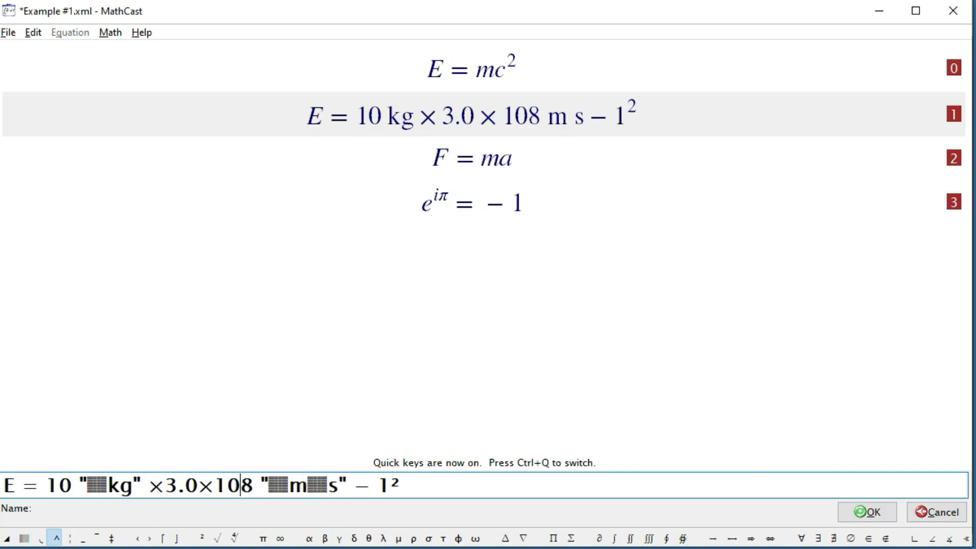
{"action": "left_click", "coordinate": [56, 538]}
{"action": "left_click", "coordinate": [367, 485]}
{"action": "left_click", "coordinate": [56, 537]}
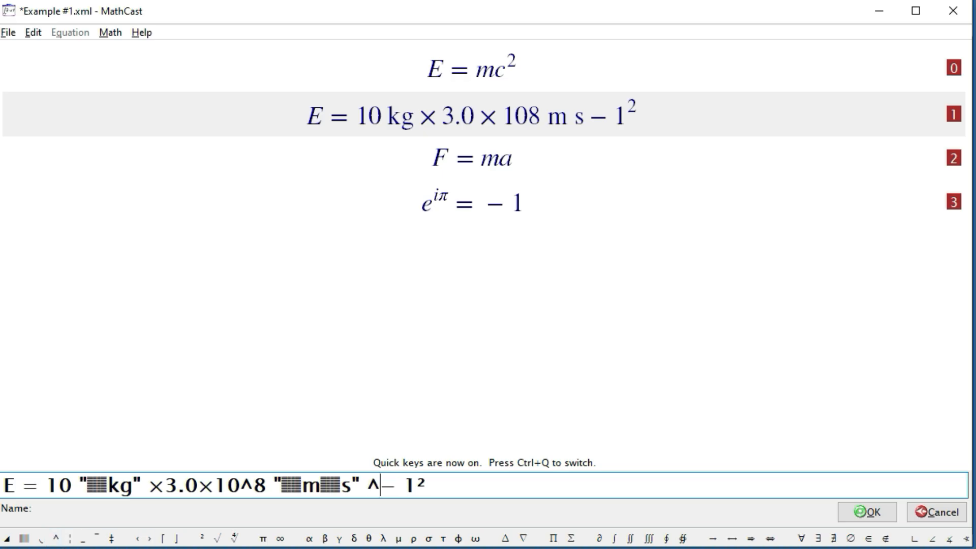
{"action": "left_click", "coordinate": [135, 537]}
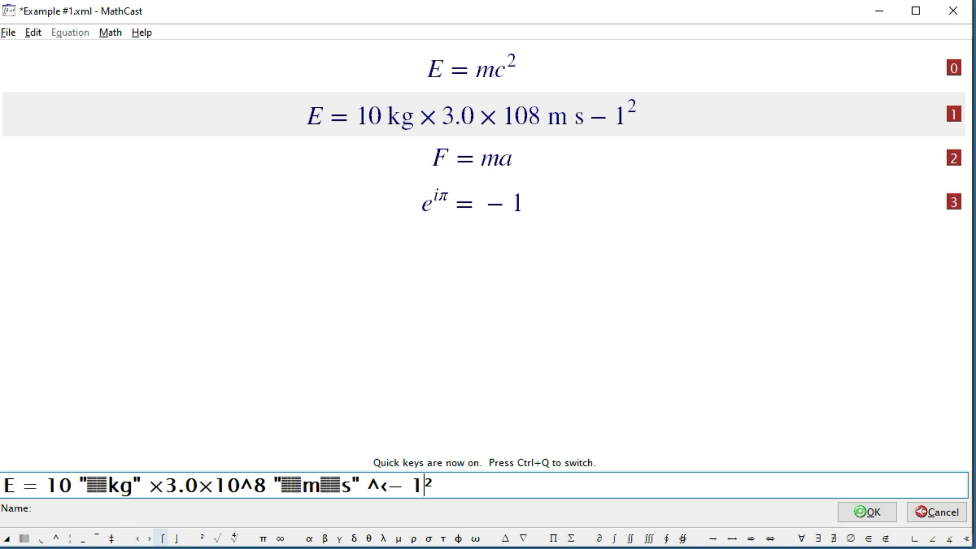
{"action": "left_click", "coordinate": [149, 538]}
{"action": "key", "text": "Return"}
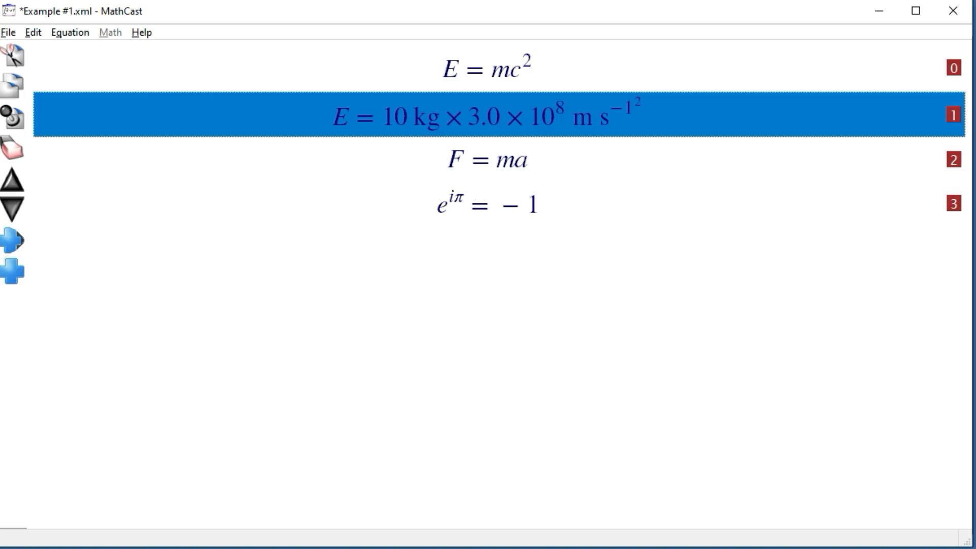
Put round parentheses around 3.0×10^8 m s^‹−1› so that the square applies to the whole term.
{"action": "key", "text": "Return"}
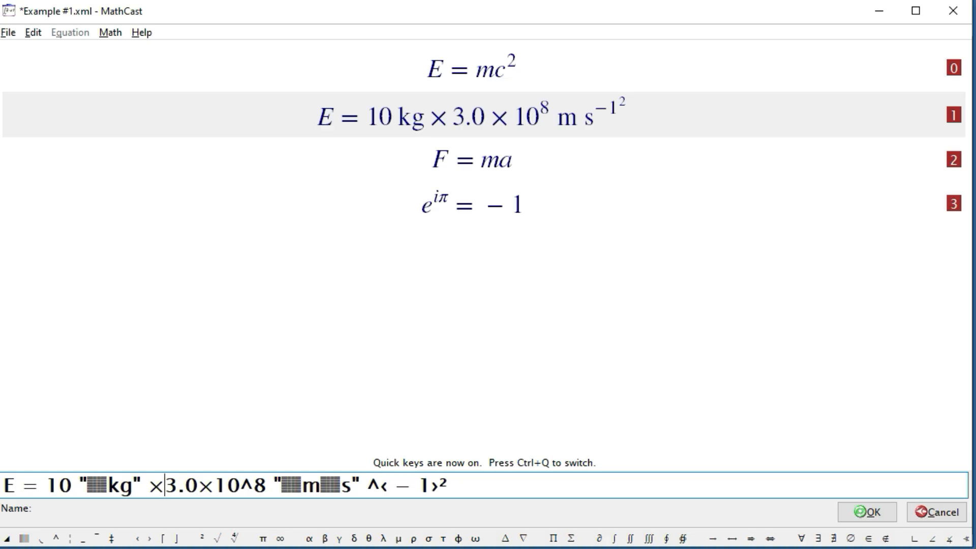
{"action": "type", "text": "("}
{"action": "left_click", "coordinate": [446, 485]}
{"action": "type", "text": ")"}
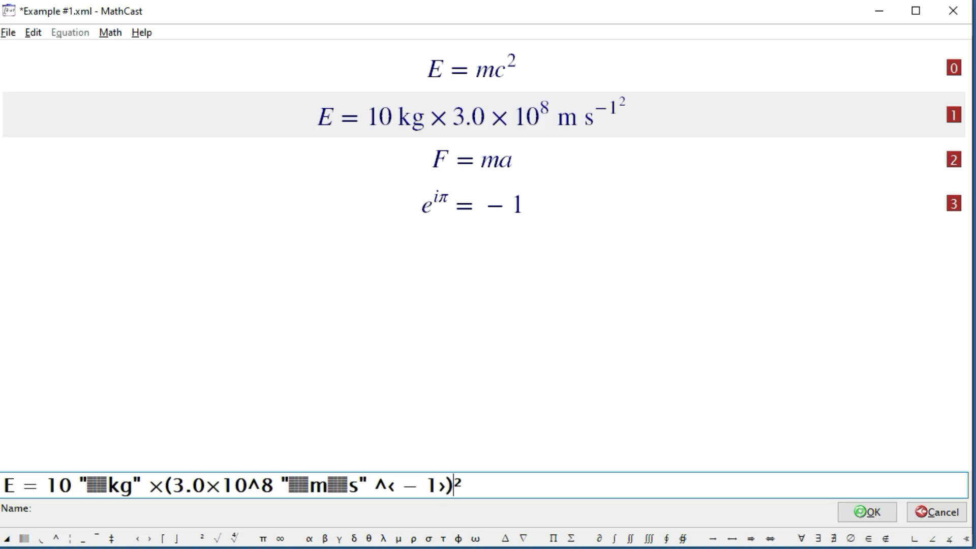
{"action": "key", "text": "Return"}
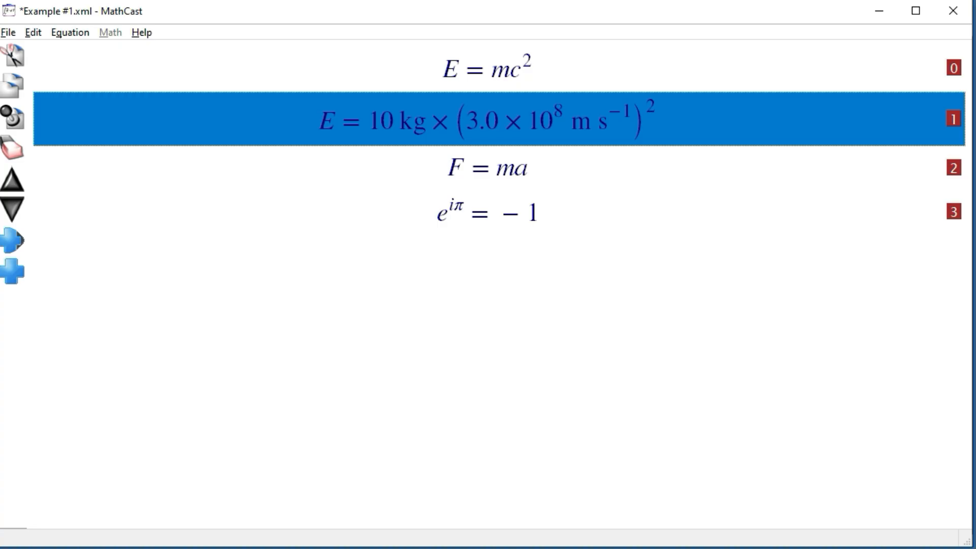
Copy the full text of the E = 10 kg equation and paste it into a new equation inserted before F = ma.
{"action": "key", "text": "Return"}
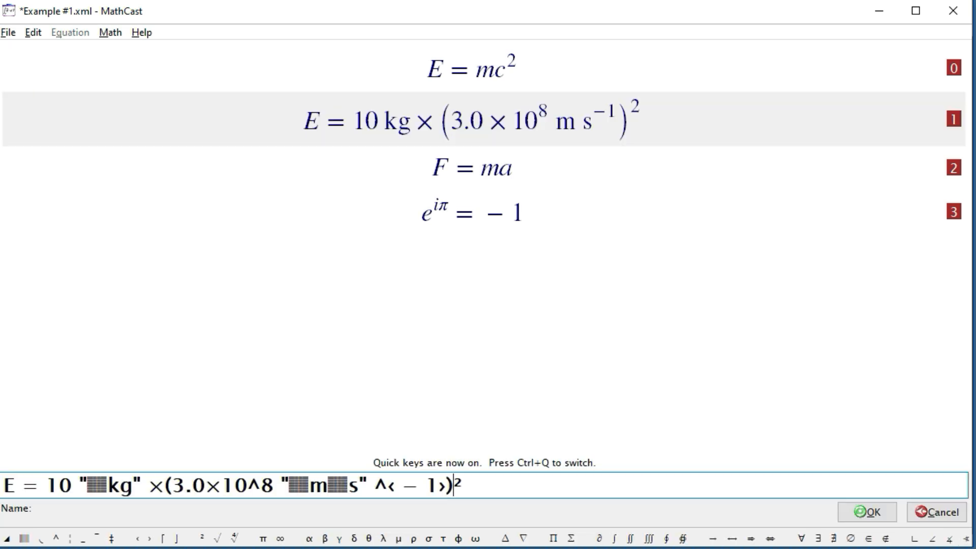
{"action": "left_click_drag", "start_coordinate": [462, 485], "coordinate": [3, 486]}
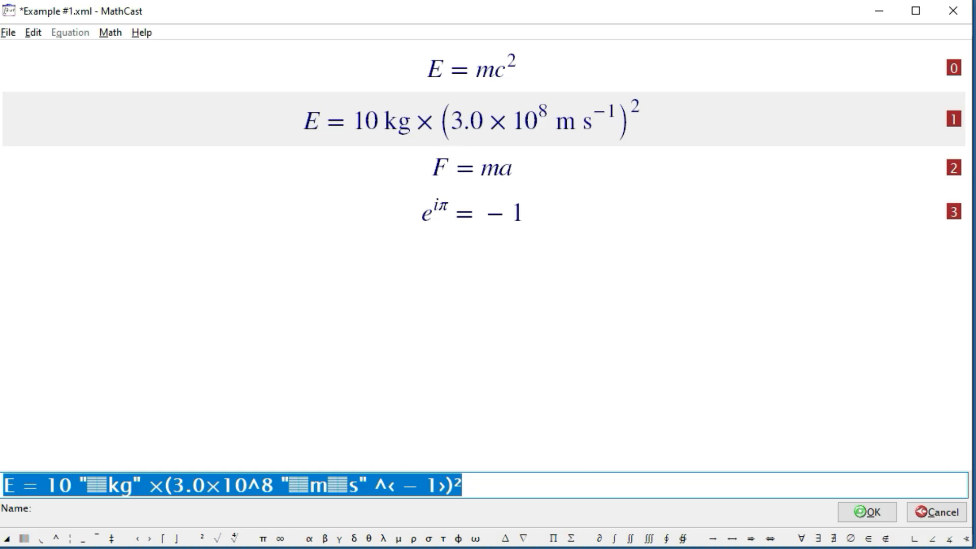
{"action": "key", "text": "Escape"}
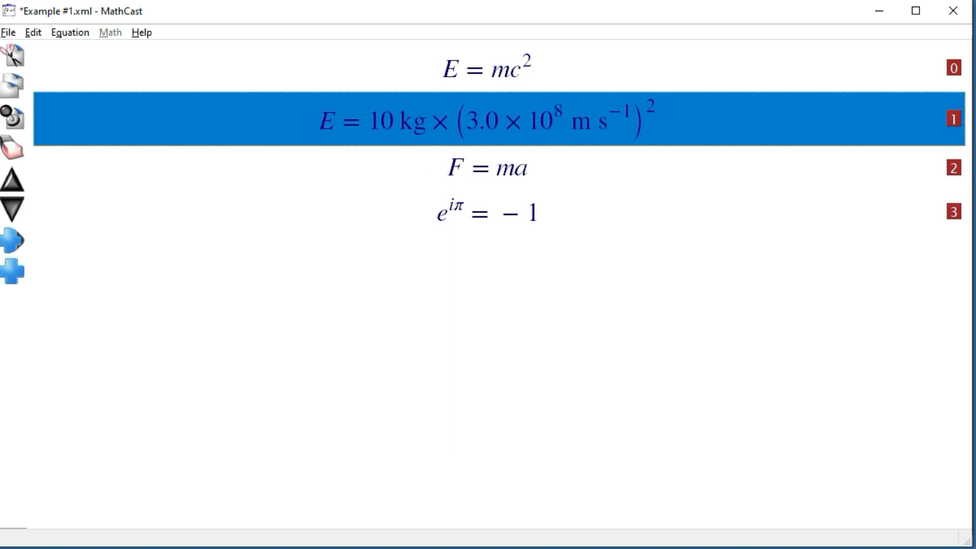
{"action": "left_click", "coordinate": [488, 168]}
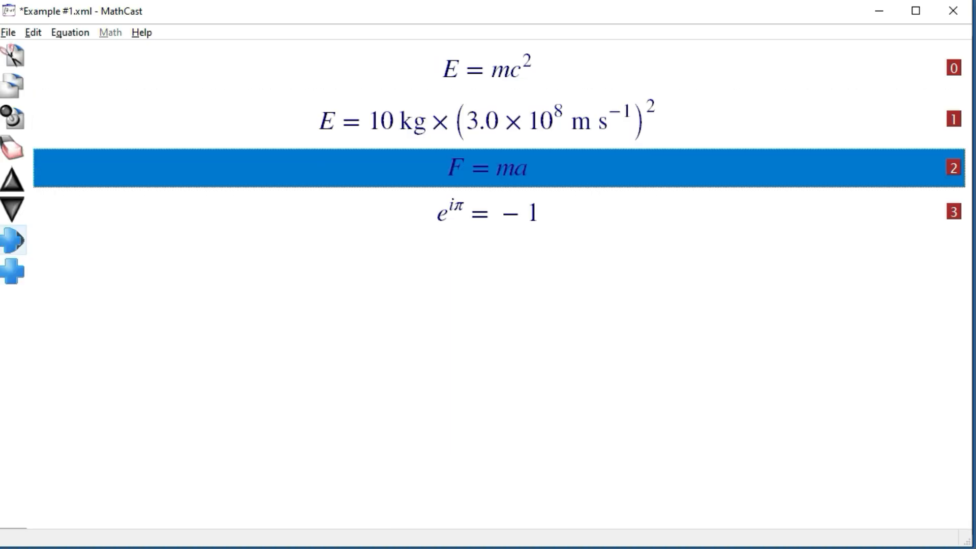
{"action": "left_click", "coordinate": [12, 240]}
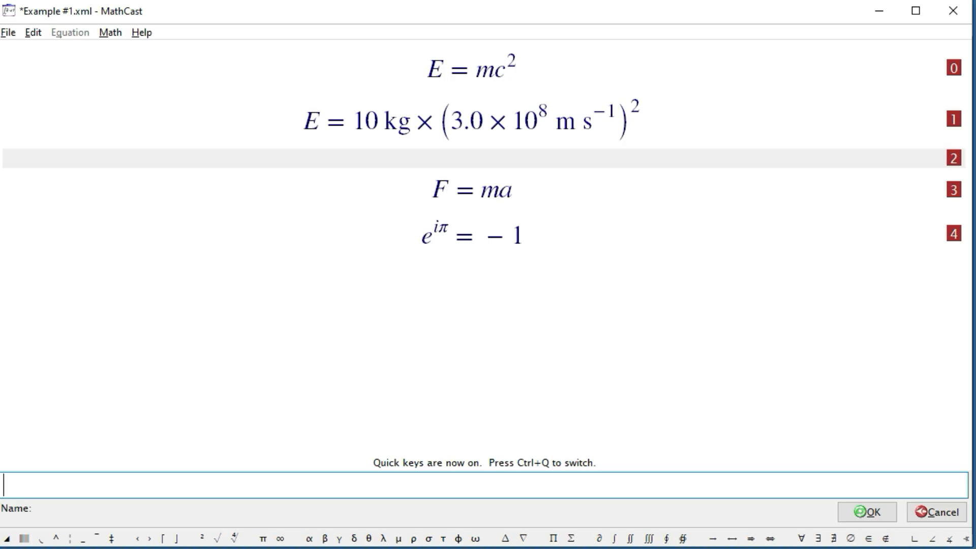
{"action": "type", "text": "E = 10 \"▒kg\" ×(3.0×10^8 \"▒m▒s\" ^‹ − 1›)²"}
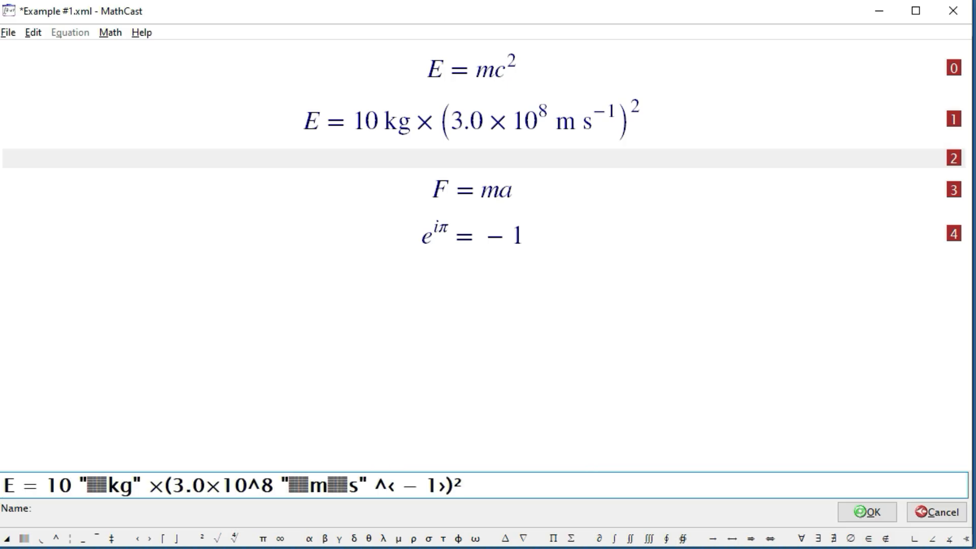
In the pasted equation, replace (3.0 with 9.0 and set the exponent of 10 to 16.
{"action": "left_click", "coordinate": [185, 486]}
{"action": "key", "text": "BackSpace"}
{"action": "key", "text": "BackSpace"}
{"action": "type", "text": "9"}
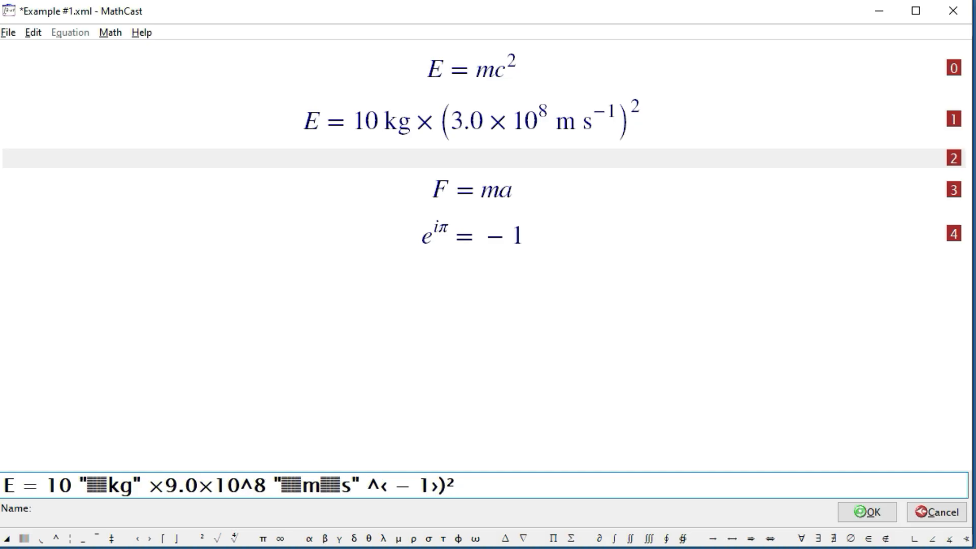
{"action": "left_click", "coordinate": [266, 485]}
{"action": "key", "text": "BackSpace"}
{"action": "type", "text": "16"}
Change the unit exponent to −2 and delete the closing parenthesis and squared symbol at the end.
{"action": "left_click", "coordinate": [333, 486]}
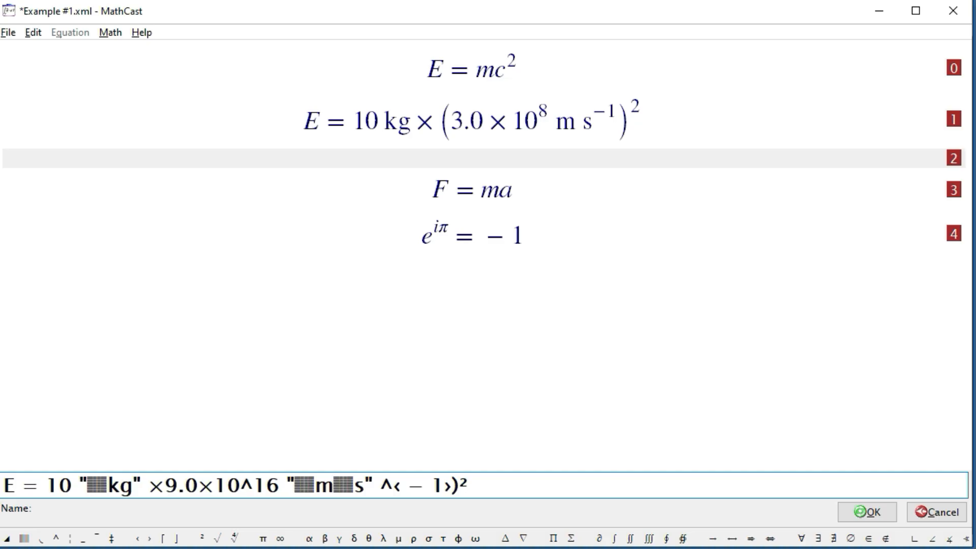
{"action": "left_click", "coordinate": [444, 485]}
{"action": "key", "text": "BackSpace"}
{"action": "type", "text": "2"}
{"action": "left_click", "coordinate": [468, 486]}
{"action": "key", "text": "BackSpace"}
{"action": "key", "text": "BackSpace"}
Split the unit text between m and s into separate quoted parts, add a squared symbol after m, and accept the equation.
{"action": "left_click", "coordinate": [334, 485]}
{"action": "type", "text": "\""}
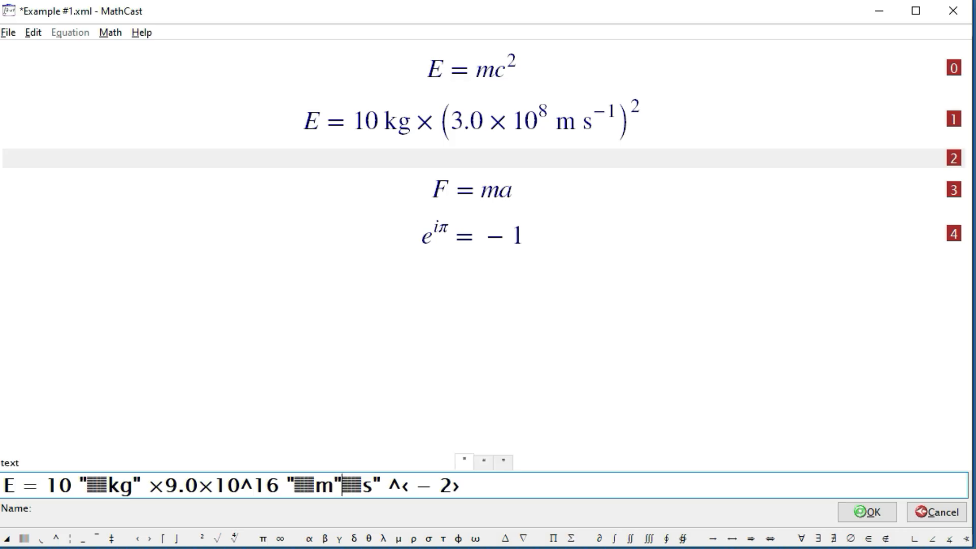
{"action": "left_click", "coordinate": [202, 537]}
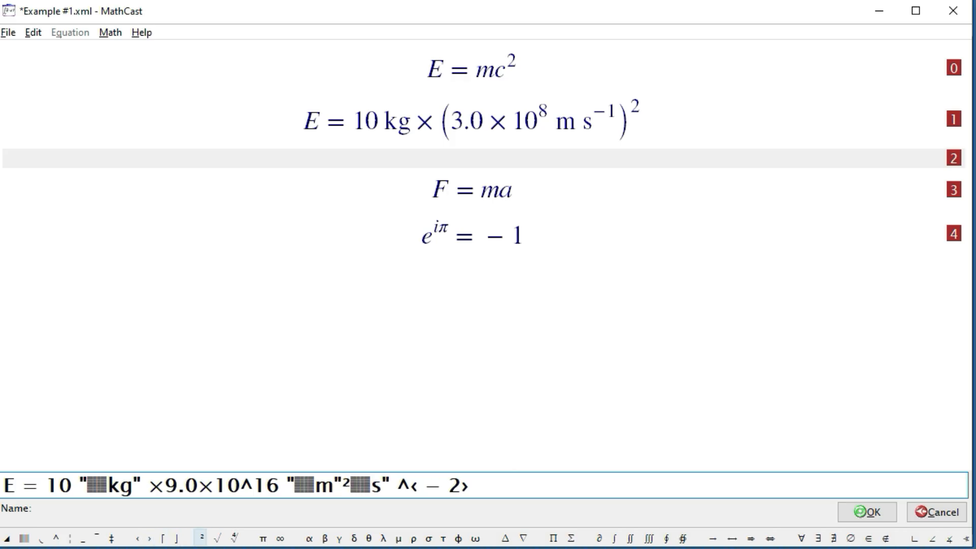
{"action": "type", "text": "\""}
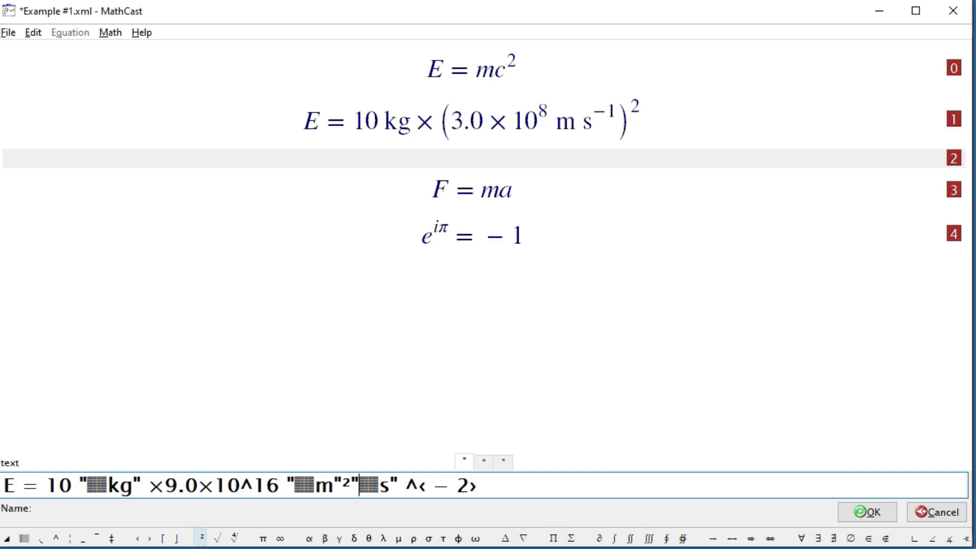
{"action": "key", "text": "Return"}
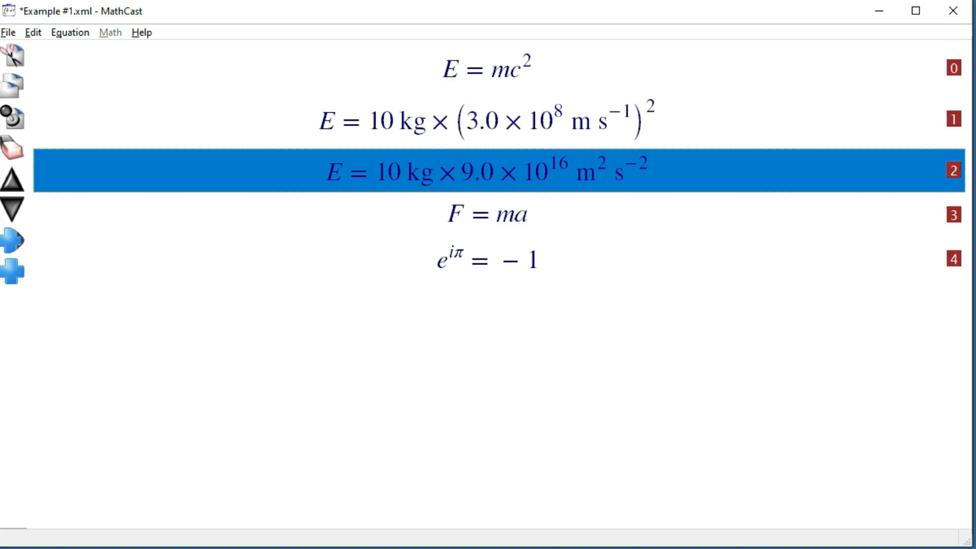
Copy the full text of the E = 10 kg × 9.0×10^16 equation and paste it into a new equation inserted before it.
{"action": "double_click", "coordinate": [599, 171]}
{"action": "left_click_drag", "start_coordinate": [492, 485], "coordinate": [3, 486]}
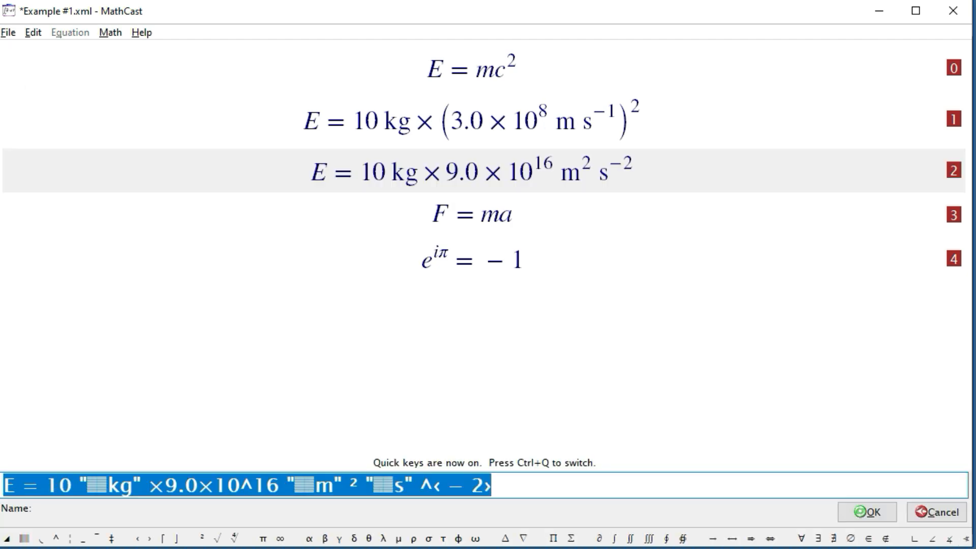
{"action": "key", "text": "Escape"}
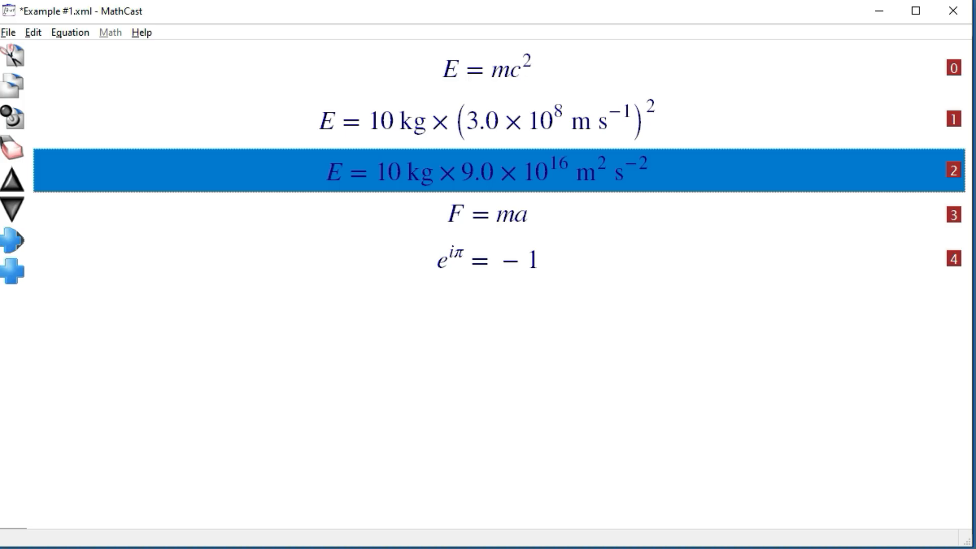
{"action": "left_click", "coordinate": [13, 240]}
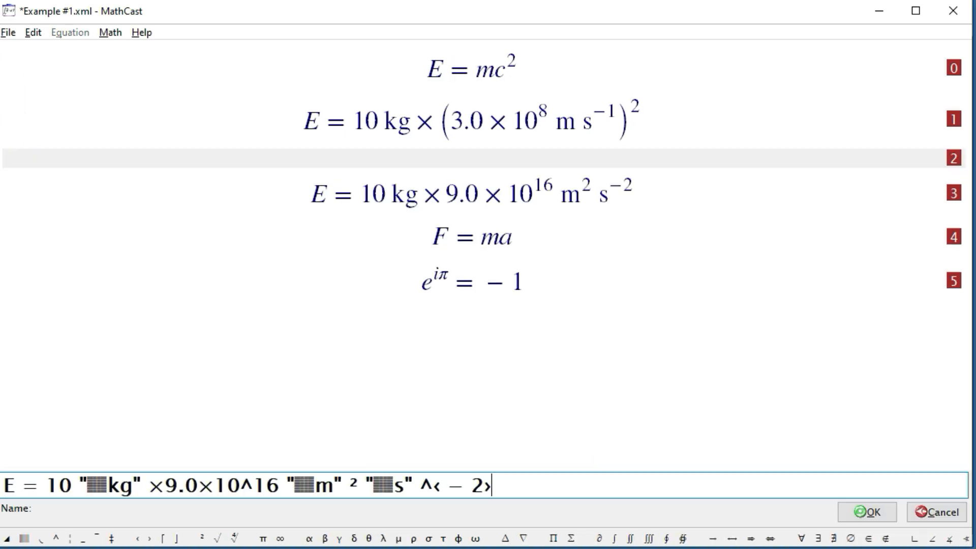
Change the copied equation to E = 9.0×10^17 kg m² s^‹−2› and move it below the 9.0×10^16 equation.
{"action": "left_click", "coordinate": [279, 486]}
{"action": "key", "text": "BackSpace"}
{"action": "type", "text": "7 \"▒kg"}
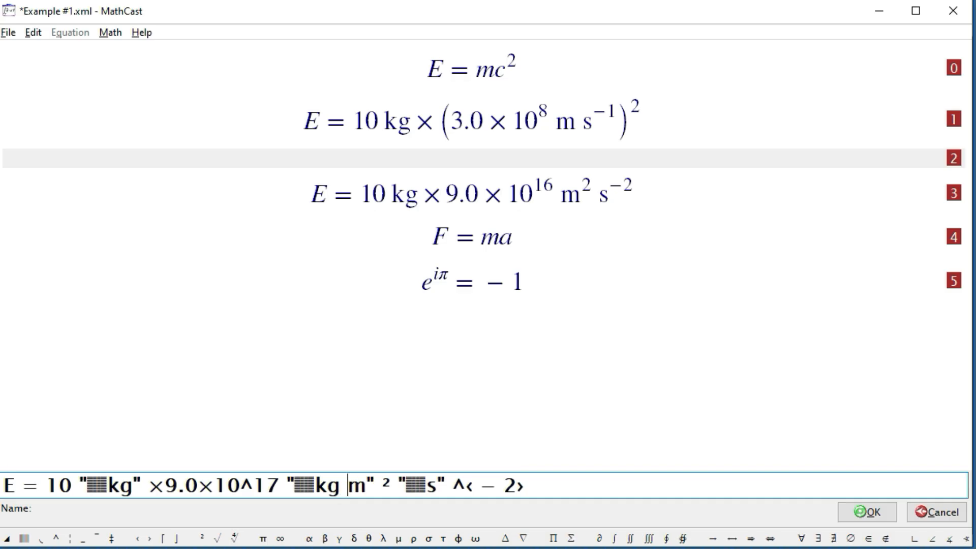
{"action": "left_click_drag", "start_coordinate": [164, 485], "coordinate": [45, 485]}
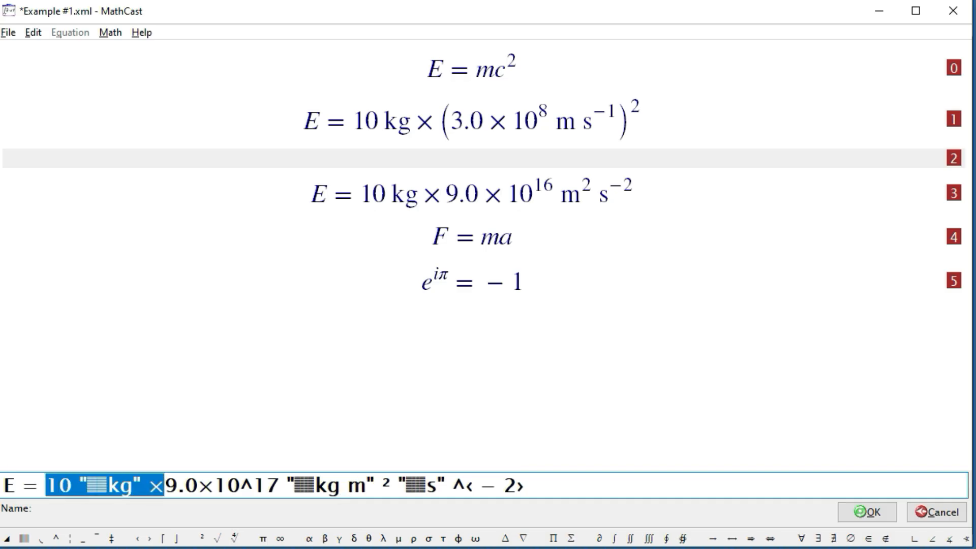
{"action": "key", "text": "BackSpace"}
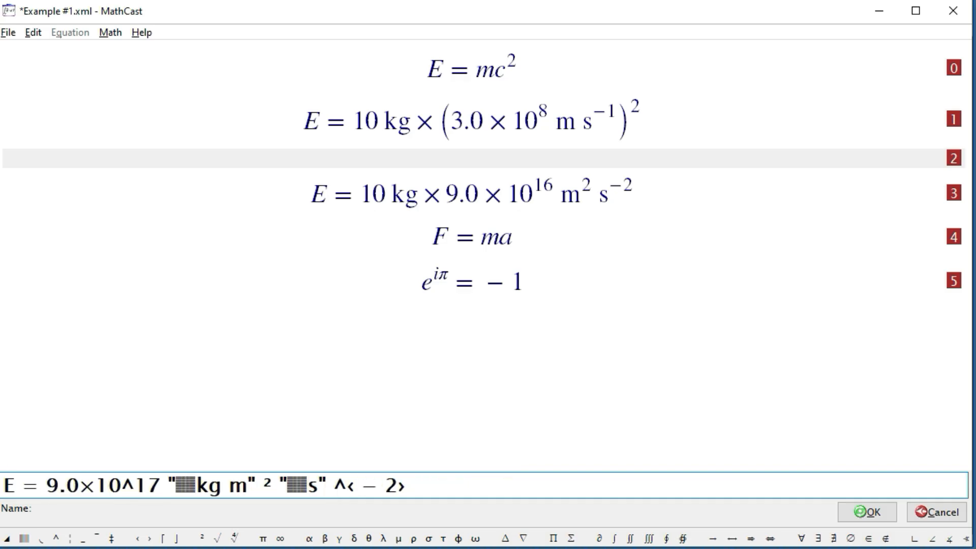
{"action": "key", "text": "Return"}
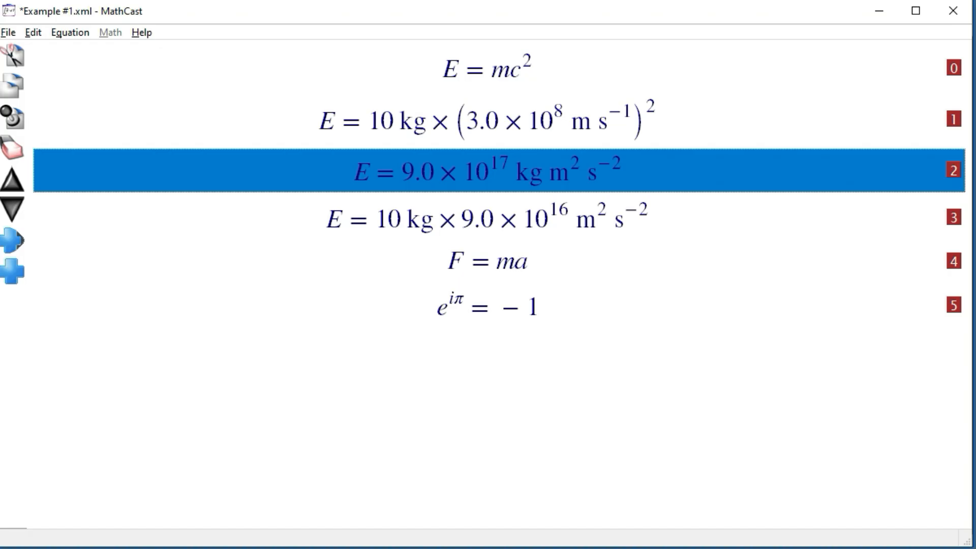
{"action": "left_click", "coordinate": [12, 209]}
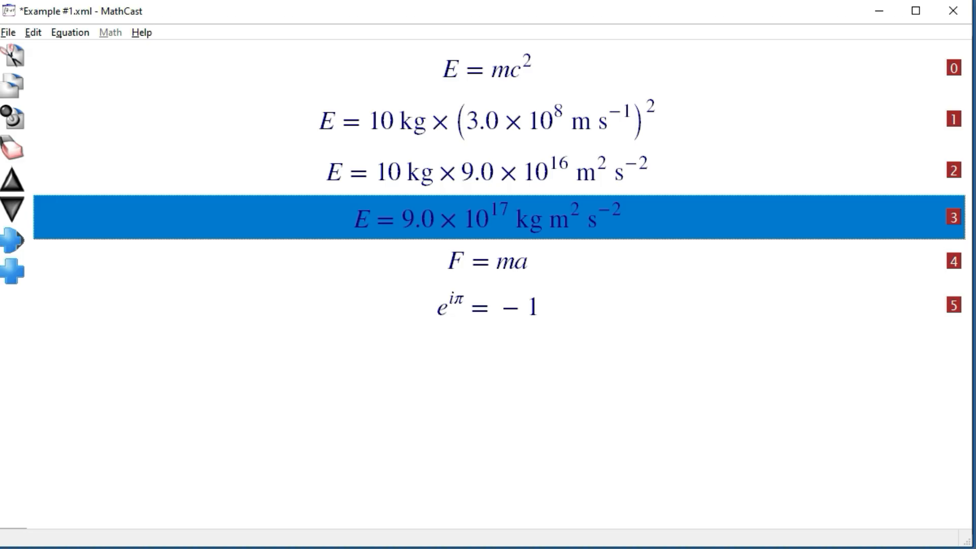
Insert a new equation before e^iπ = −1 reading F=10kg×10ms−2, using the cross multiplication sign.
{"action": "key", "text": "Down"}
{"action": "key", "text": "Down"}
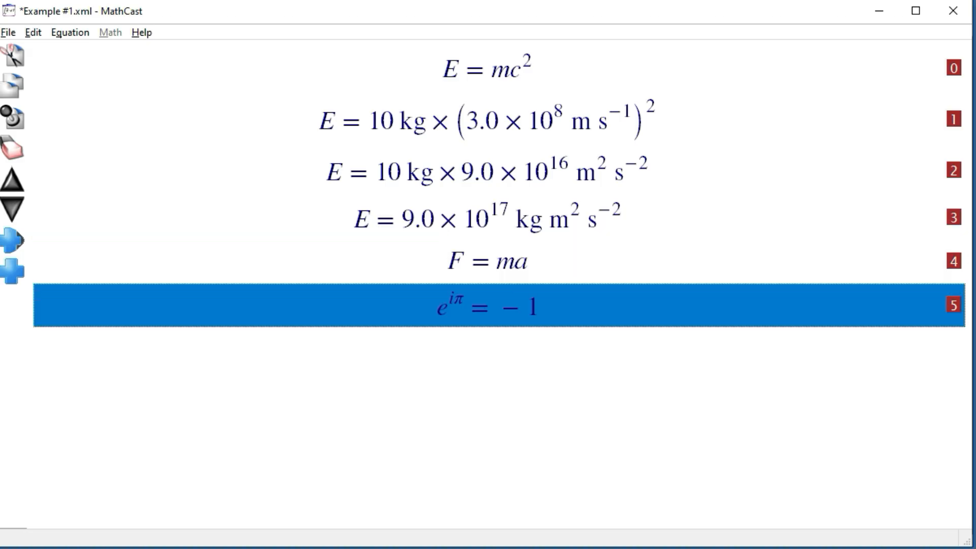
{"action": "left_click", "coordinate": [12, 241]}
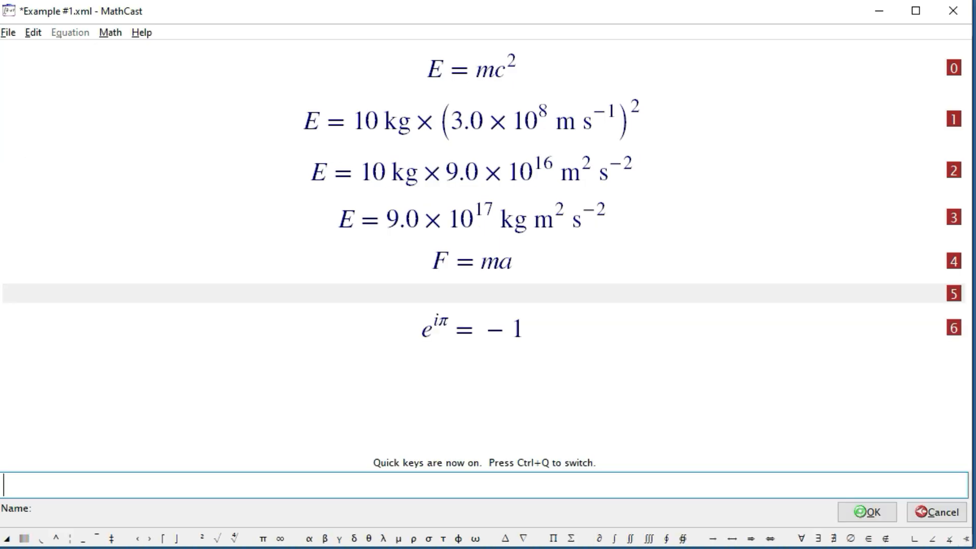
{"action": "type", "text": "F="}
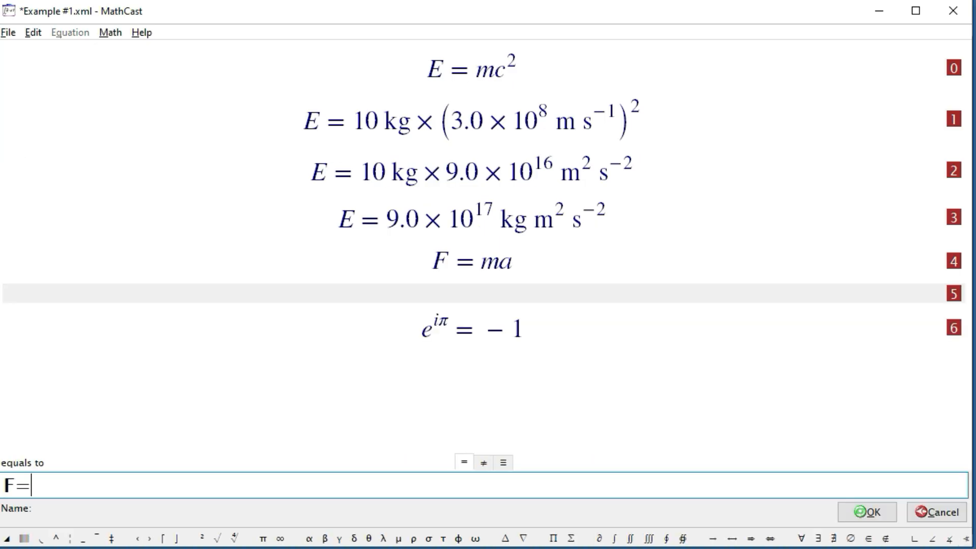
{"action": "type", "text": "10k"}
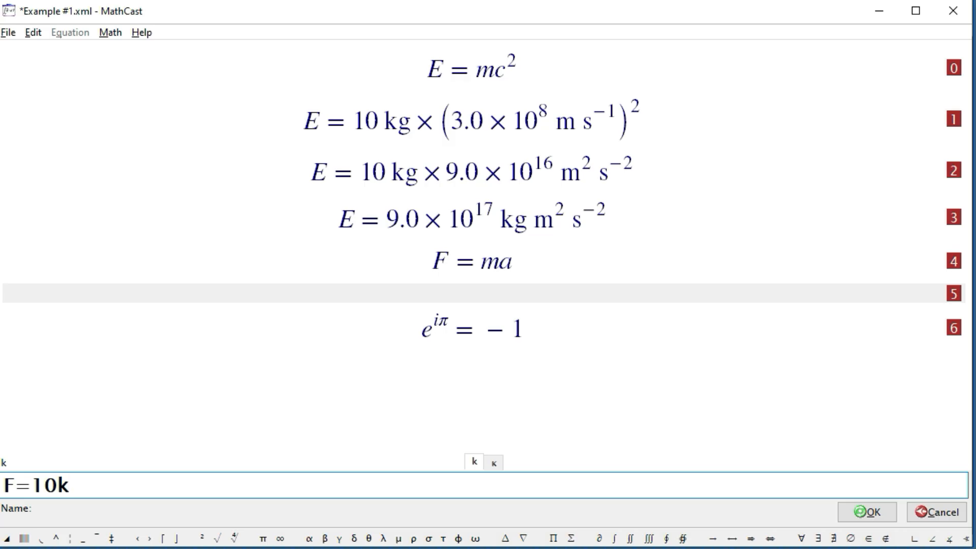
{"action": "type", "text": "g"}
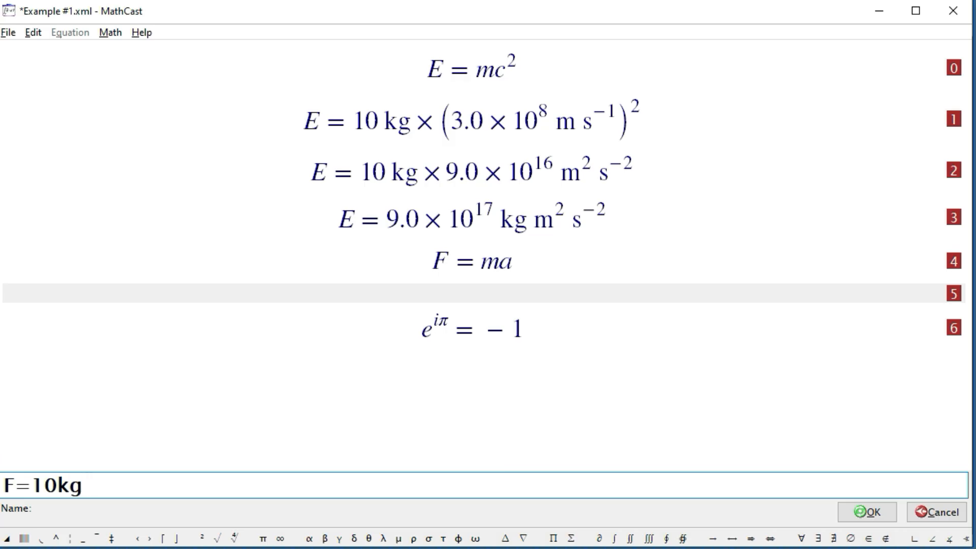
{"action": "type", "text": "*"}
{"action": "key", "text": "Down"}
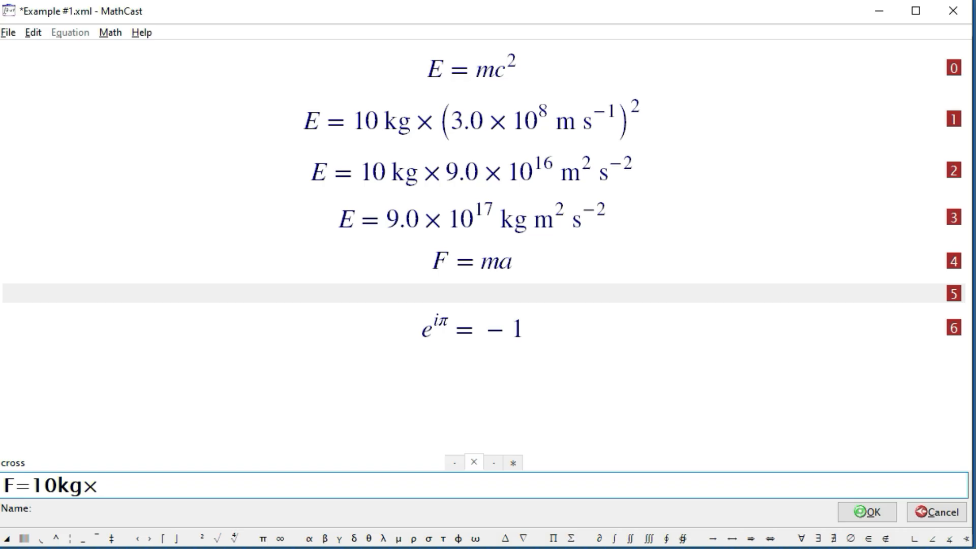
{"action": "type", "text": "10ms"}
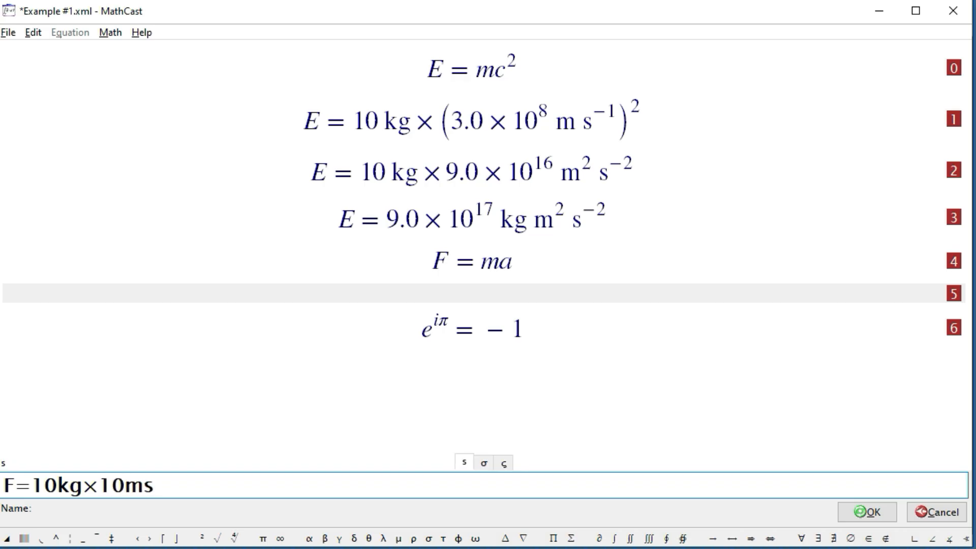
{"action": "type", "text": "2"}
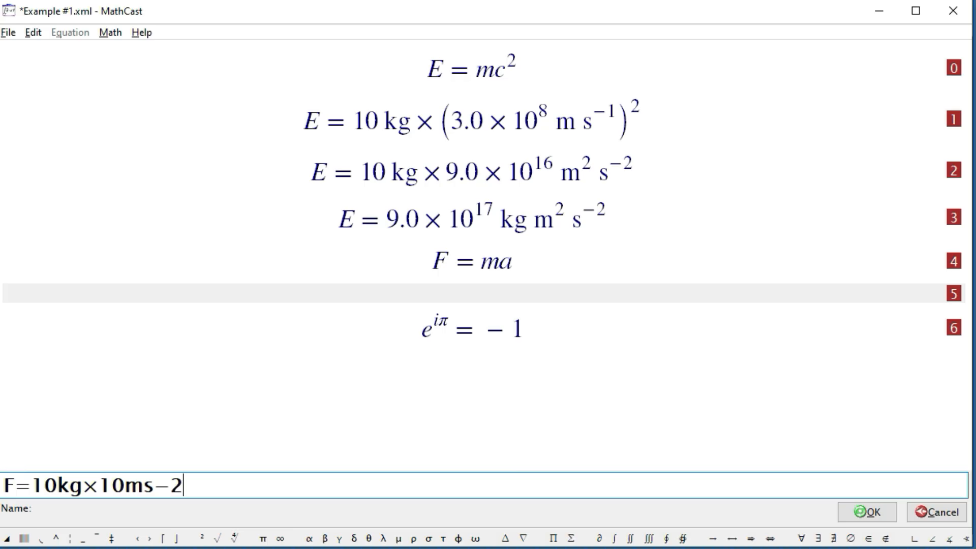
{"action": "key", "text": "Return"}
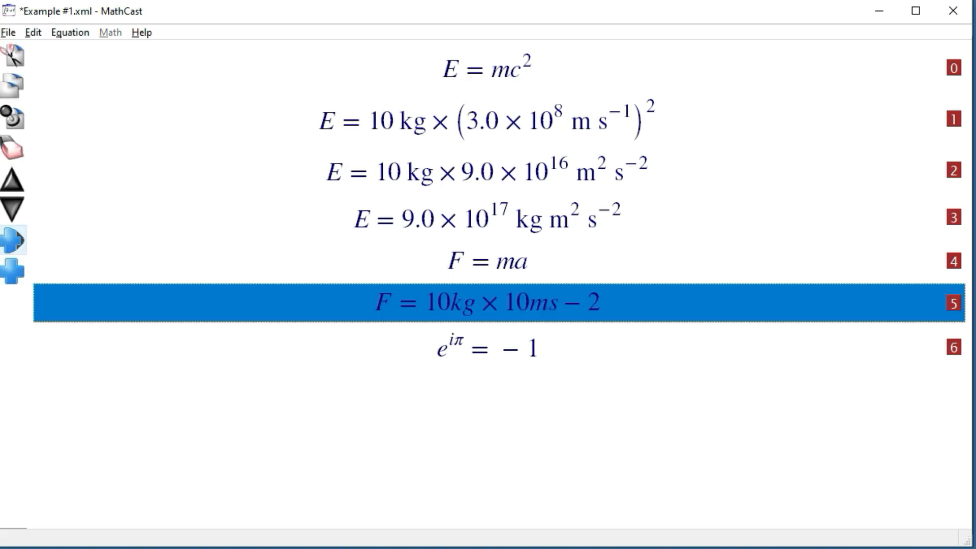
Enclose the units kg and ms in quotes in the new F equation so that they are upright text.
{"action": "key", "text": "Return"}
{"action": "left_click", "coordinate": [72, 486]}
{"action": "type", "text": "\"kg×10ms − 2"}
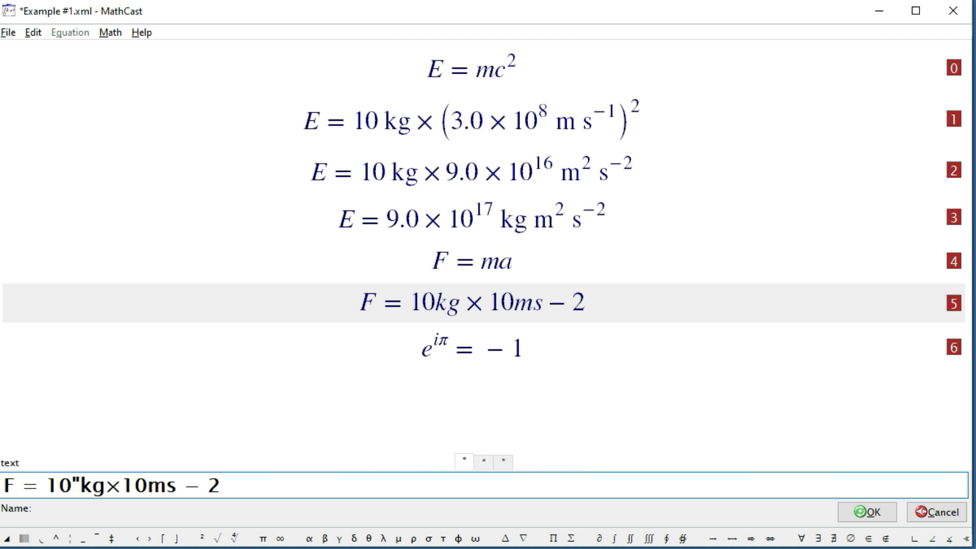
{"action": "left_click", "coordinate": [105, 485]}
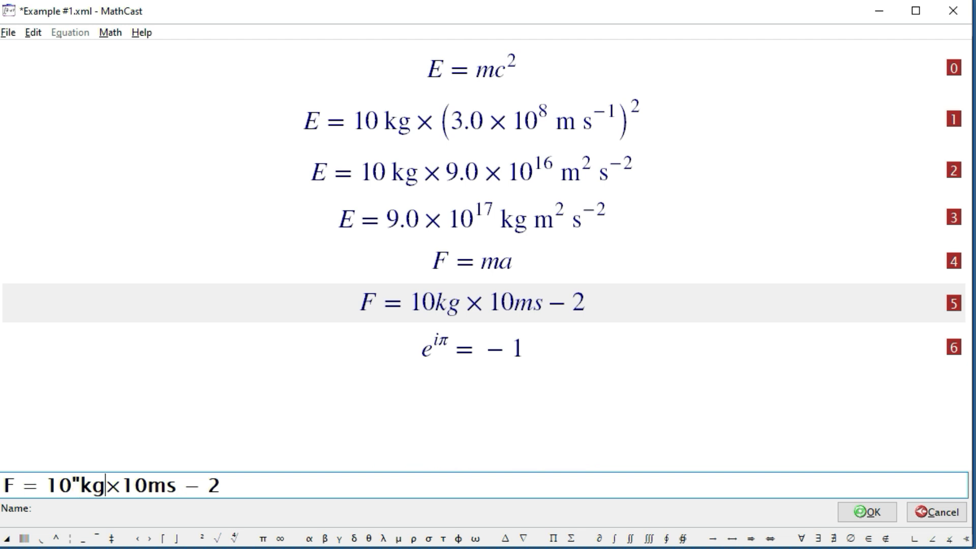
{"action": "type", "text": "\""}
{"action": "key", "text": "Right"}
{"action": "key", "text": "Right"}
{"action": "key", "text": "Right"}
{"action": "type", "text": "\""}
{"action": "key", "text": "Right"}
{"action": "key", "text": "Right"}
{"action": "type", "text": "\""}
{"action": "key", "text": "Return"}
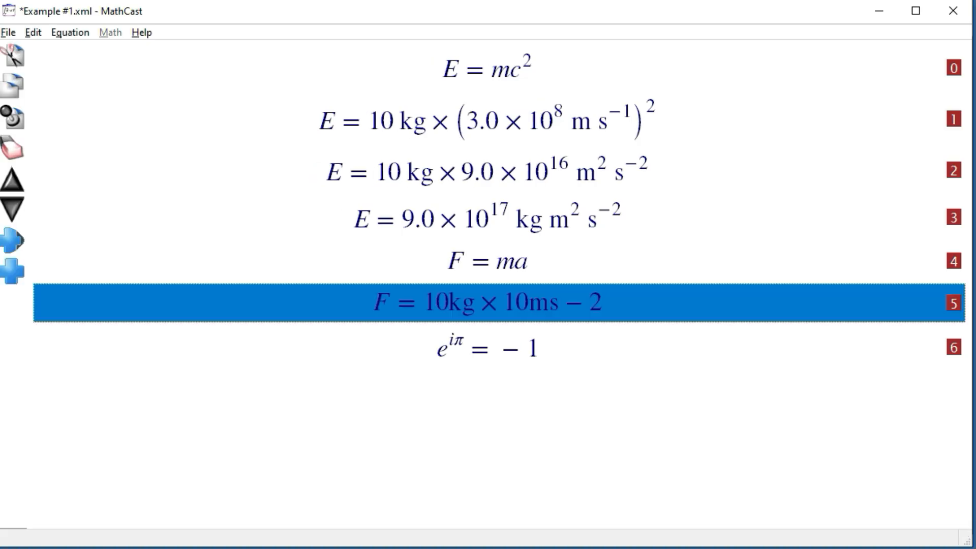
Insert spaces before kg, before m and between m and s in the F = 10 kg × 10 m s equation.
{"action": "key", "text": "Return"}
{"action": "left_click", "coordinate": [87, 485]}
{"action": "left_click", "coordinate": [23, 538]}
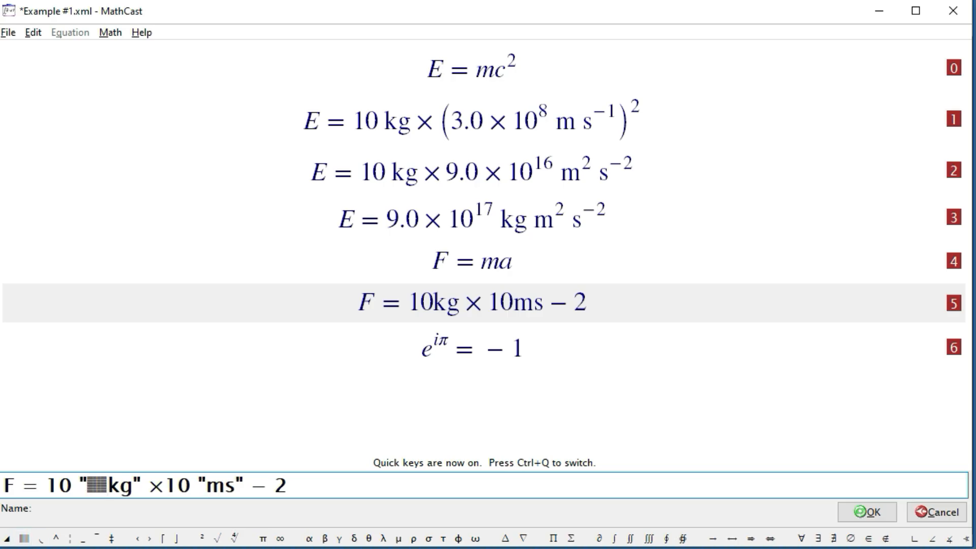
{"action": "left_click", "coordinate": [23, 539]}
{"action": "left_click", "coordinate": [245, 486]}
{"action": "left_click", "coordinate": [23, 539]}
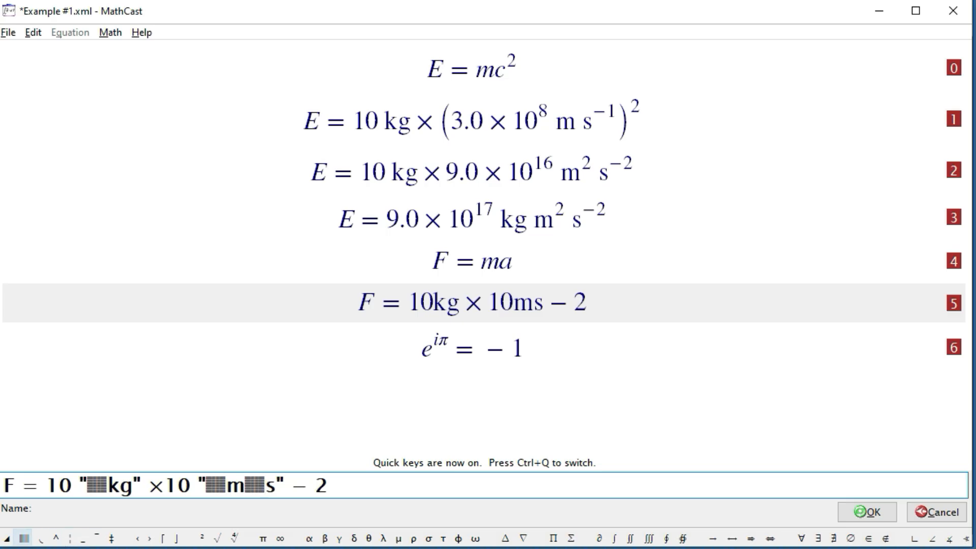
{"action": "key", "text": "Return"}
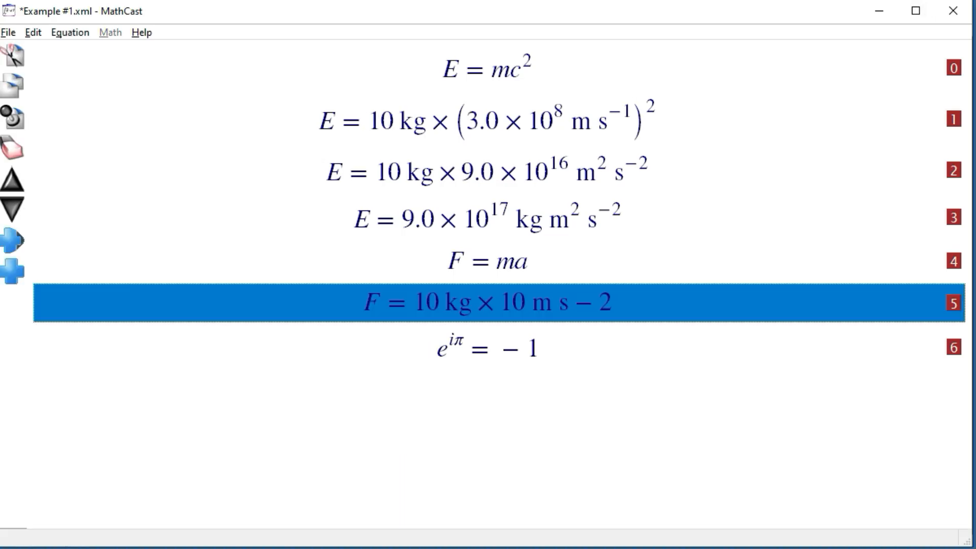
Turn the trailing −2 into a superscript on s by adding the power symbol and grouping brackets around it.
{"action": "key", "text": "Return"}
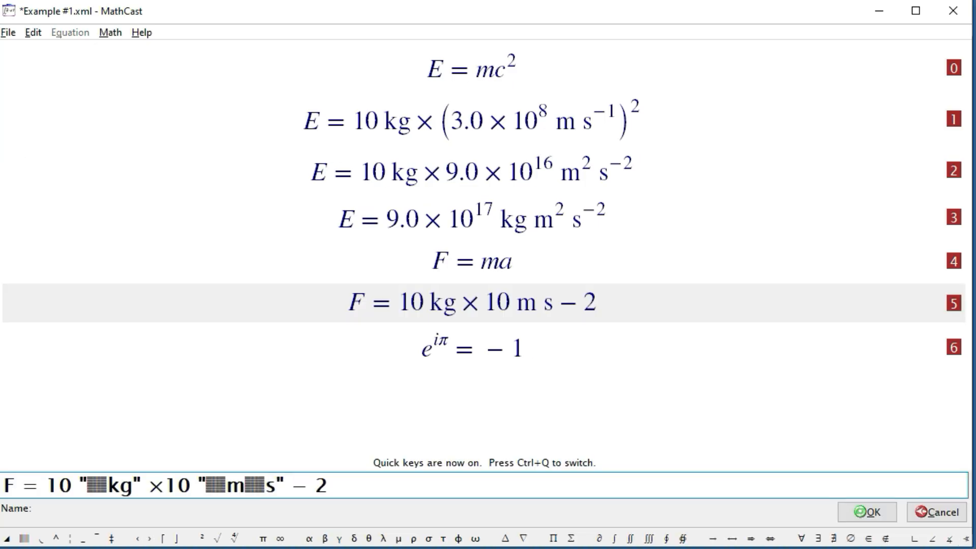
{"action": "left_click", "coordinate": [284, 485]}
{"action": "left_click", "coordinate": [55, 537]}
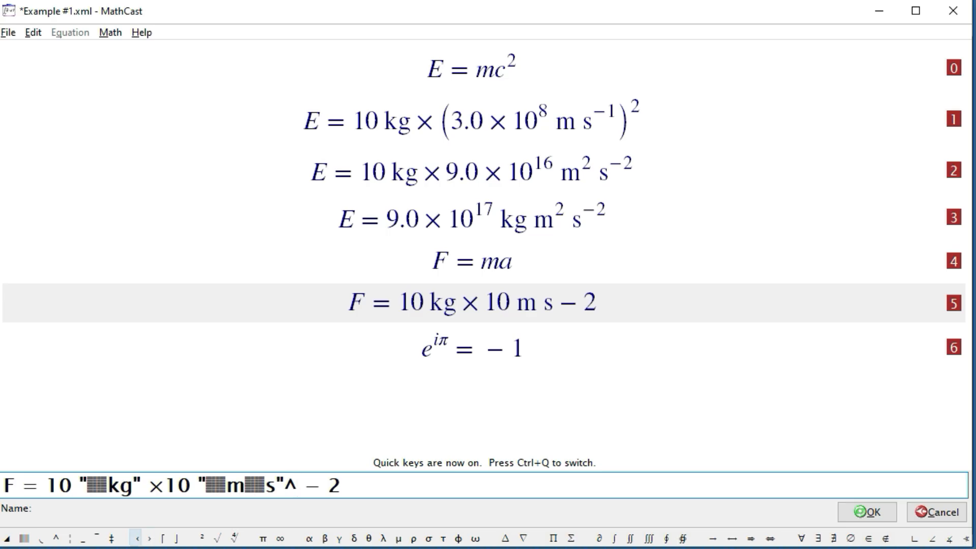
{"action": "left_click", "coordinate": [136, 538]}
{"action": "left_click", "coordinate": [148, 537]}
{"action": "key", "text": "Return"}
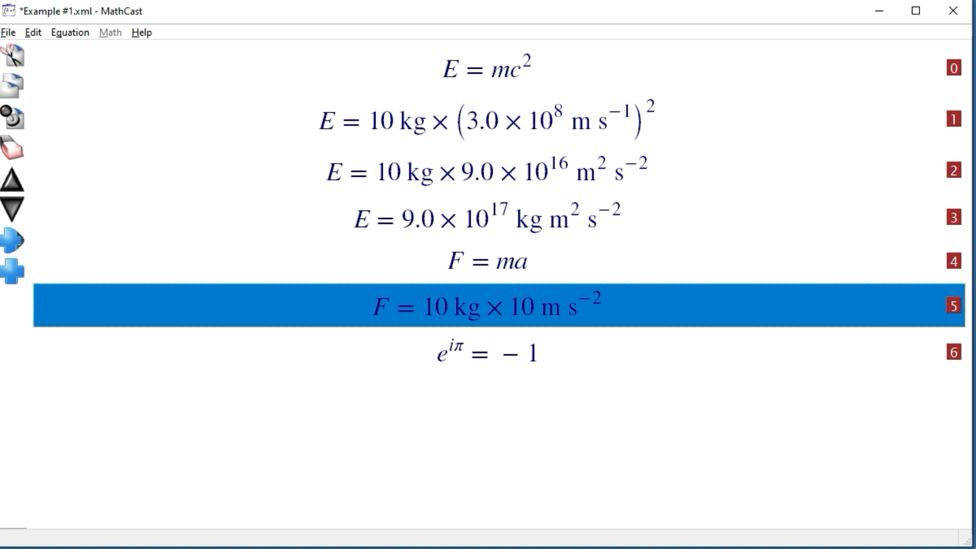
Copy the full text of the F = 10 kg × 10 m s^‹−2› equation and insert a new equation before e^iπ = −1.
{"action": "key", "text": "Return"}
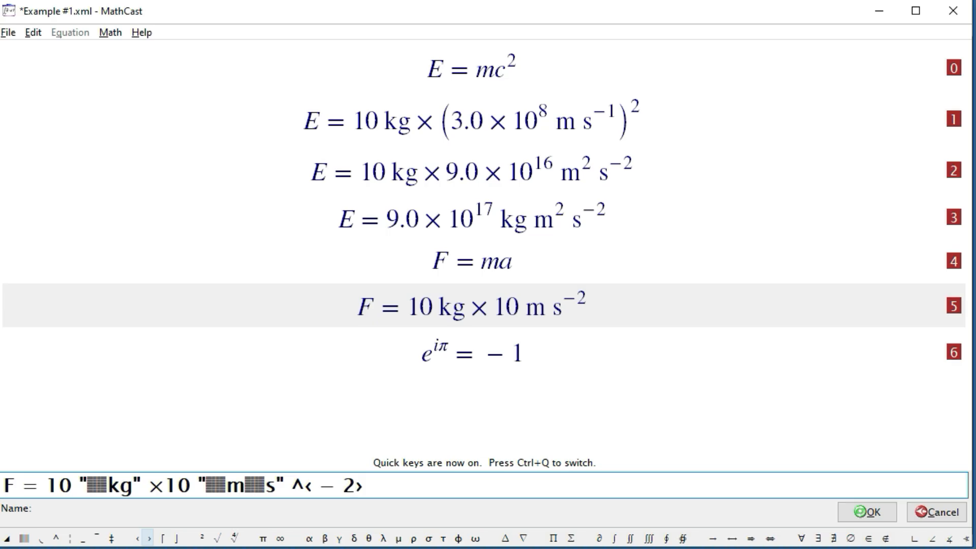
{"action": "key", "text": "ctrl+a"}
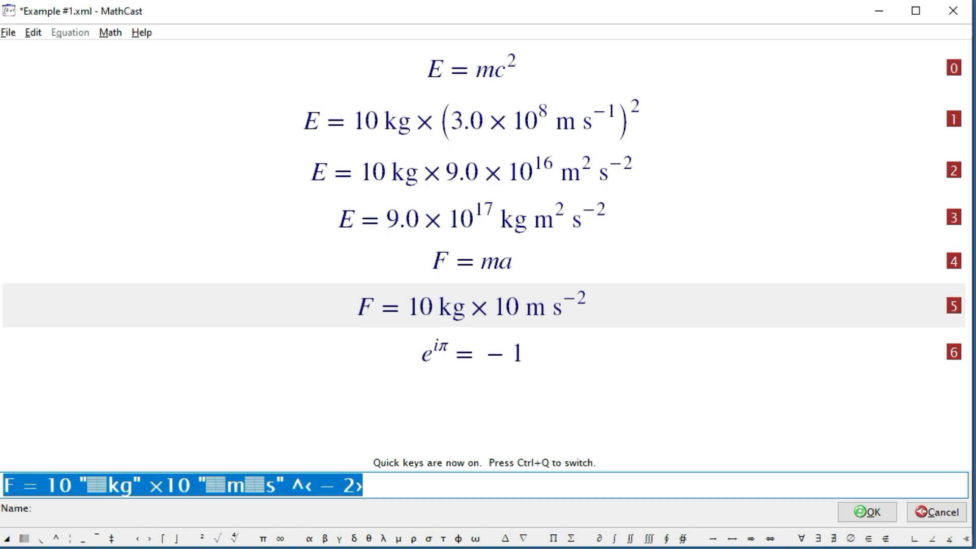
{"action": "key", "text": "Escape"}
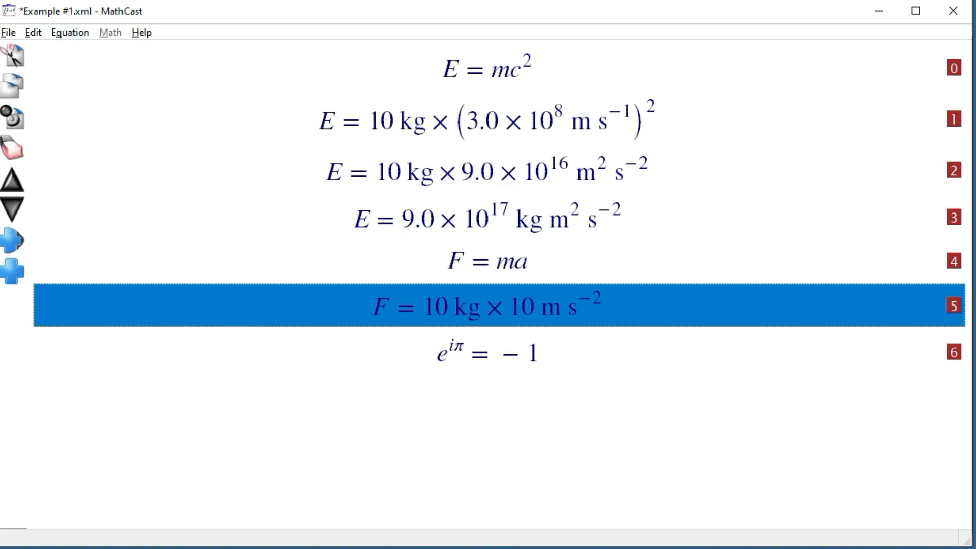
{"action": "left_click", "coordinate": [488, 352]}
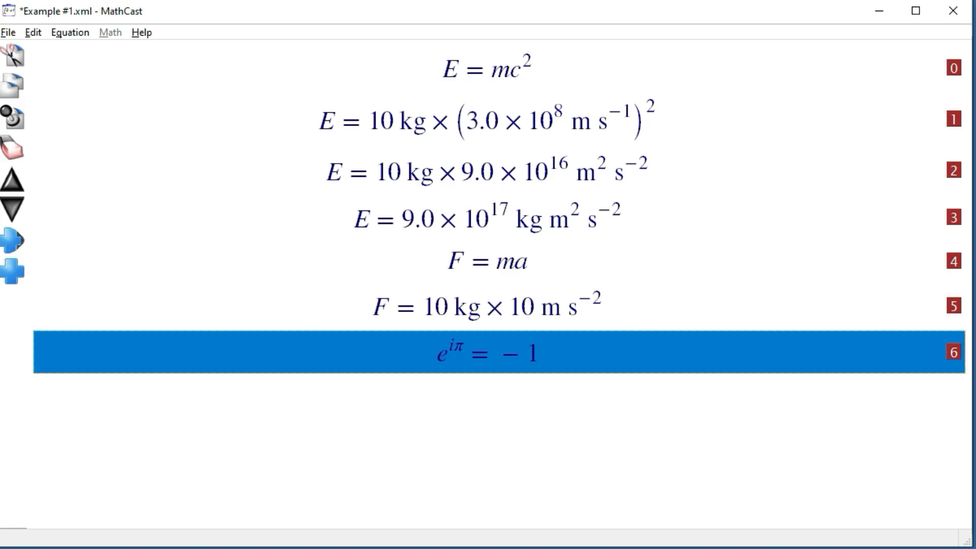
{"action": "left_click", "coordinate": [11, 240]}
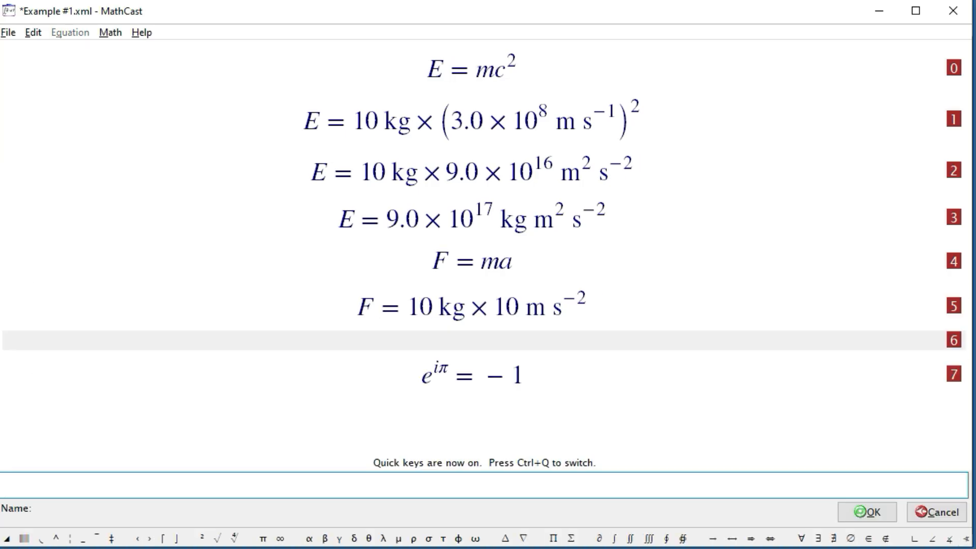